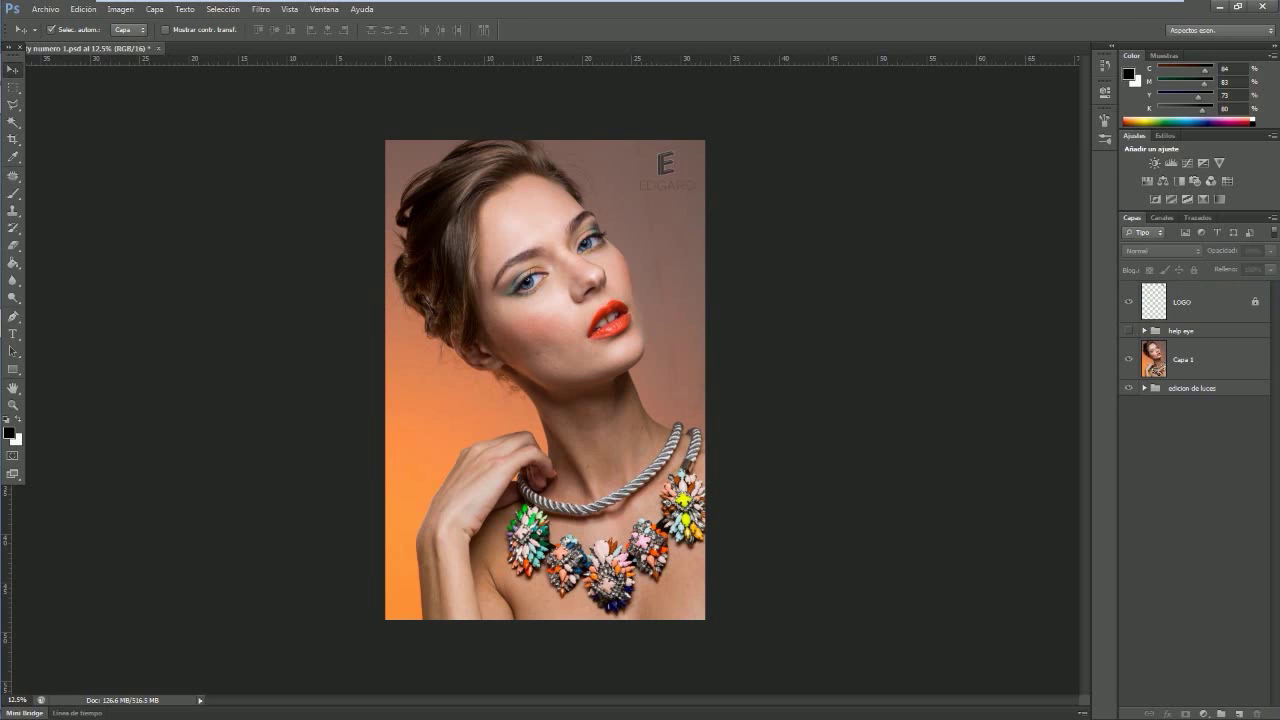
# Expand the edicion de luces group, hiding Capa 1 and the group's top two layers
pyautogui.click(1185, 359)
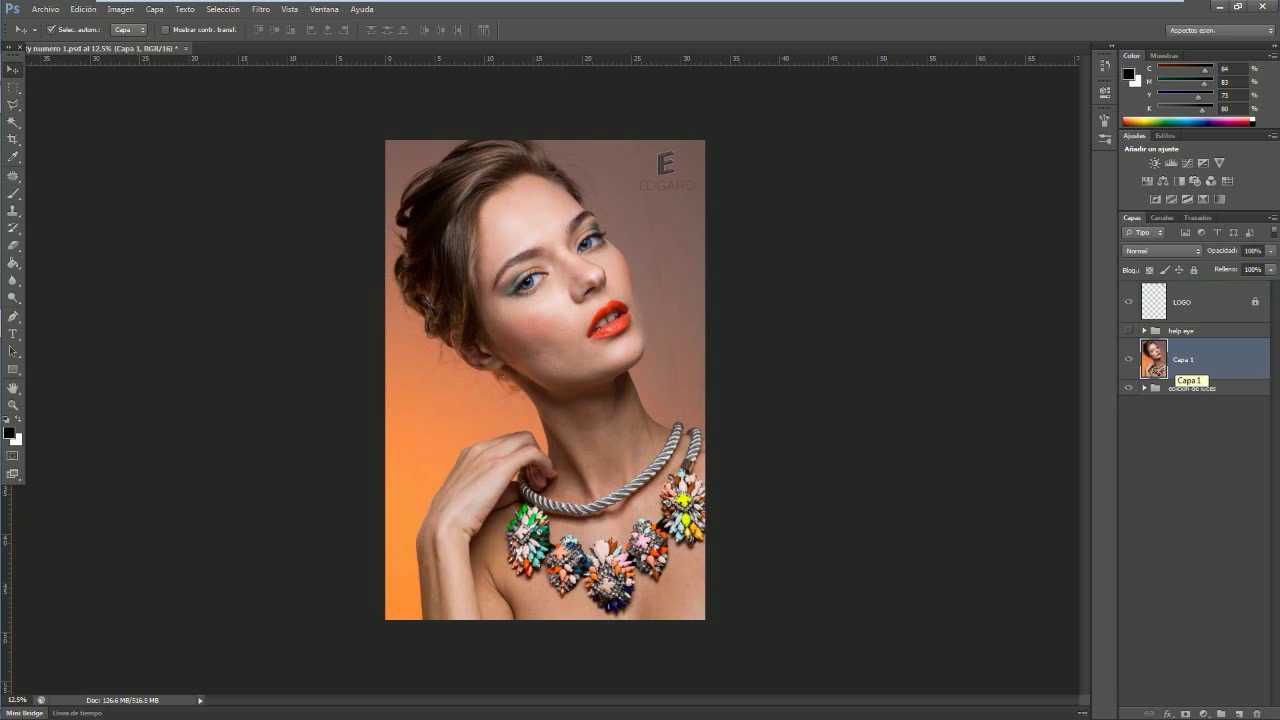
pyautogui.click(1144, 388)
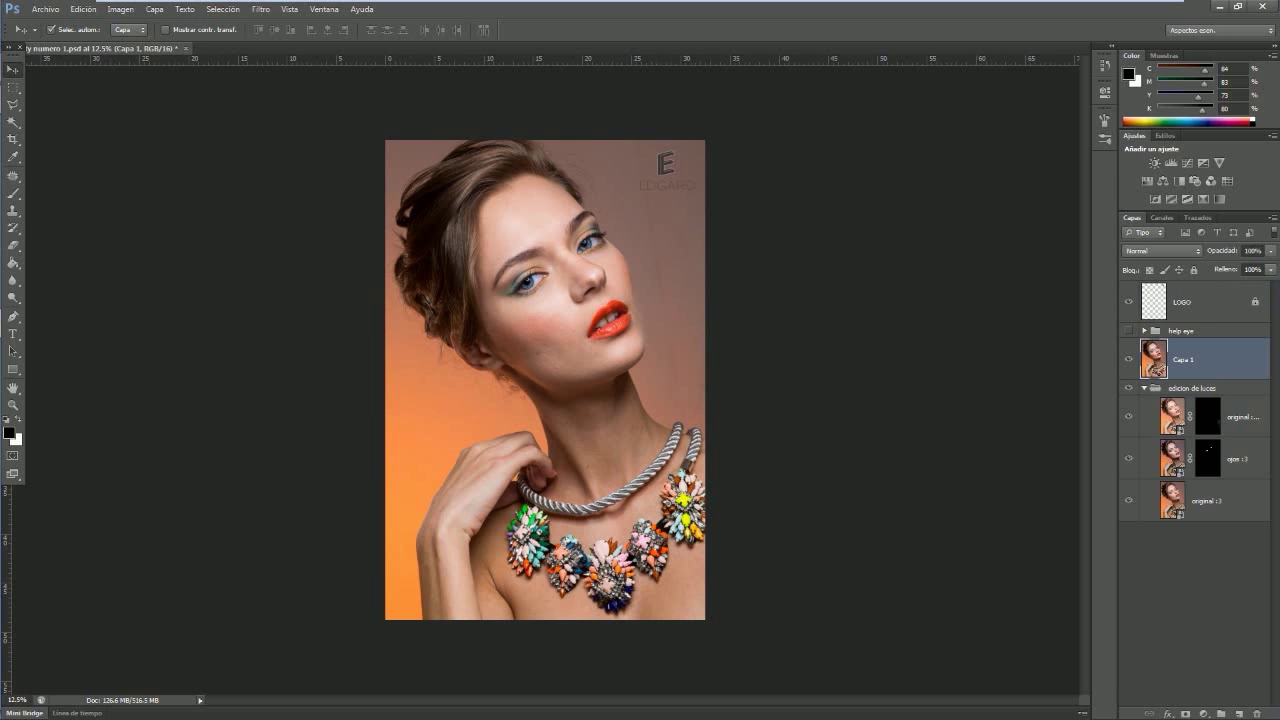
pyautogui.hotkey('alt', '[')
pyautogui.hotkey('alt', '[')
pyautogui.hotkey('alt', '[')
pyautogui.click(1128, 359)
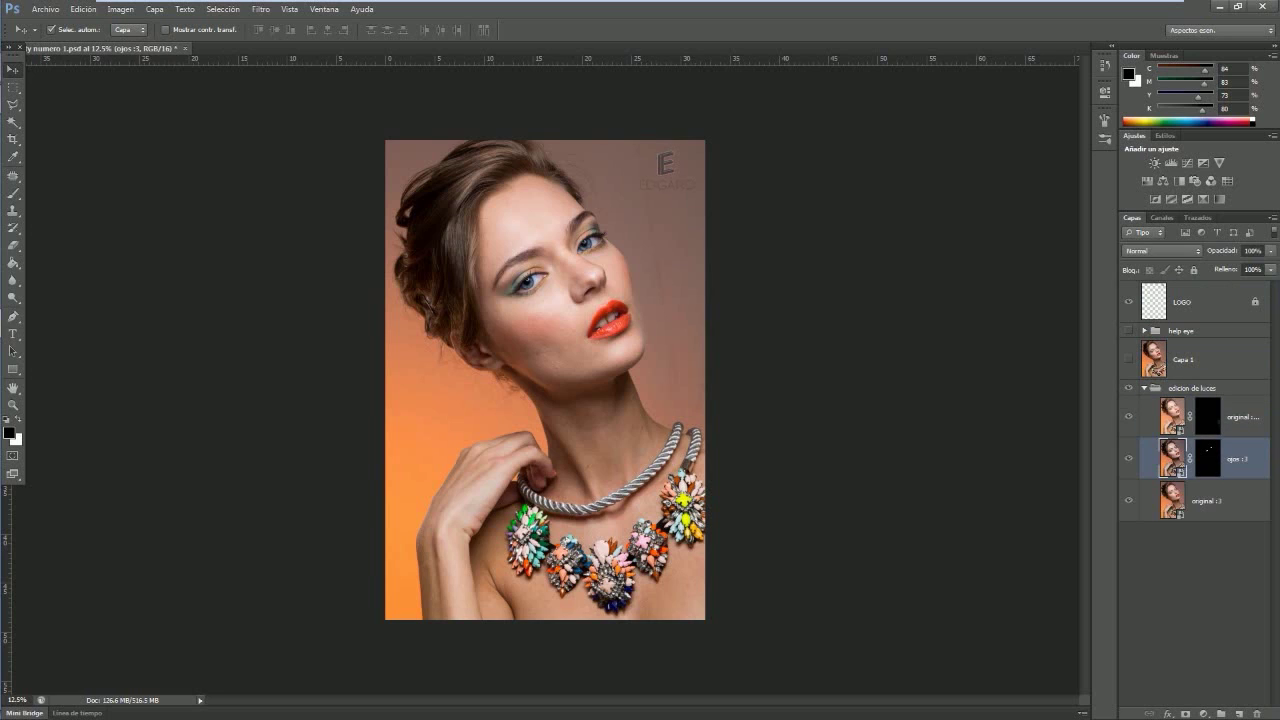
pyautogui.click(1128, 388)
pyautogui.click(1129, 388)
pyautogui.moveTo(1129, 416); pyautogui.dragTo(1129, 458)
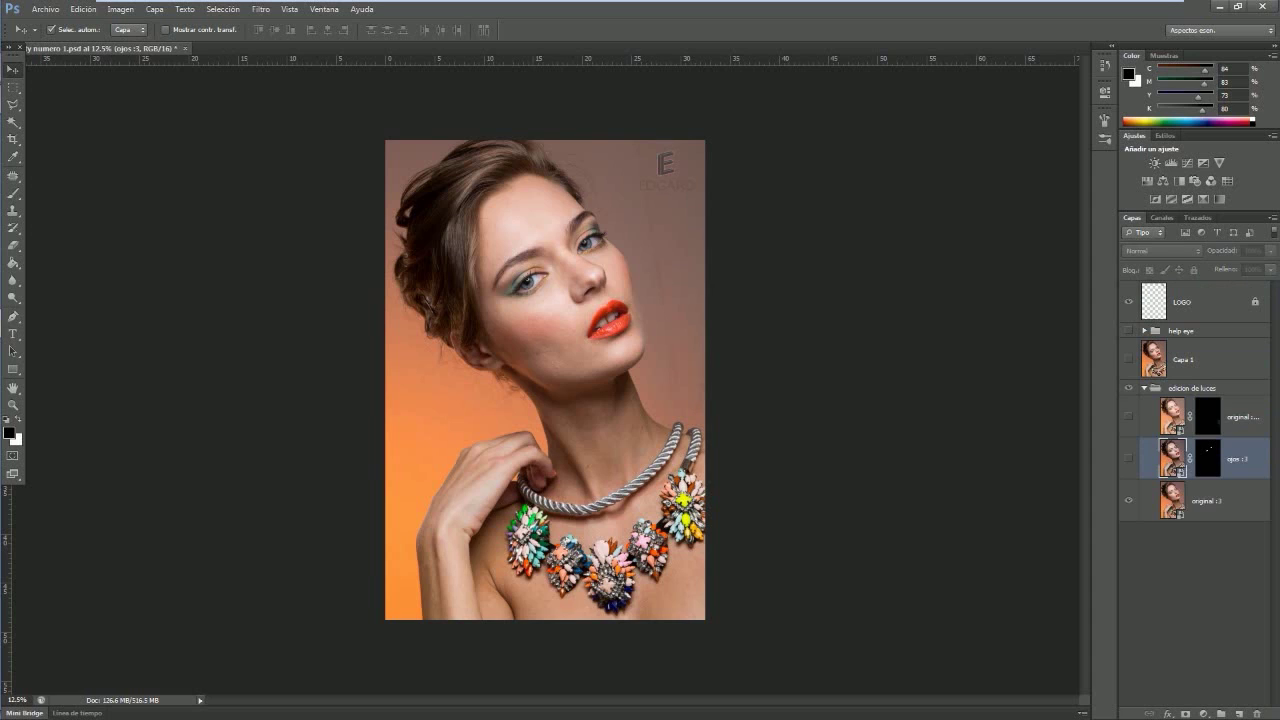
pyautogui.hotkey('alt', '[')
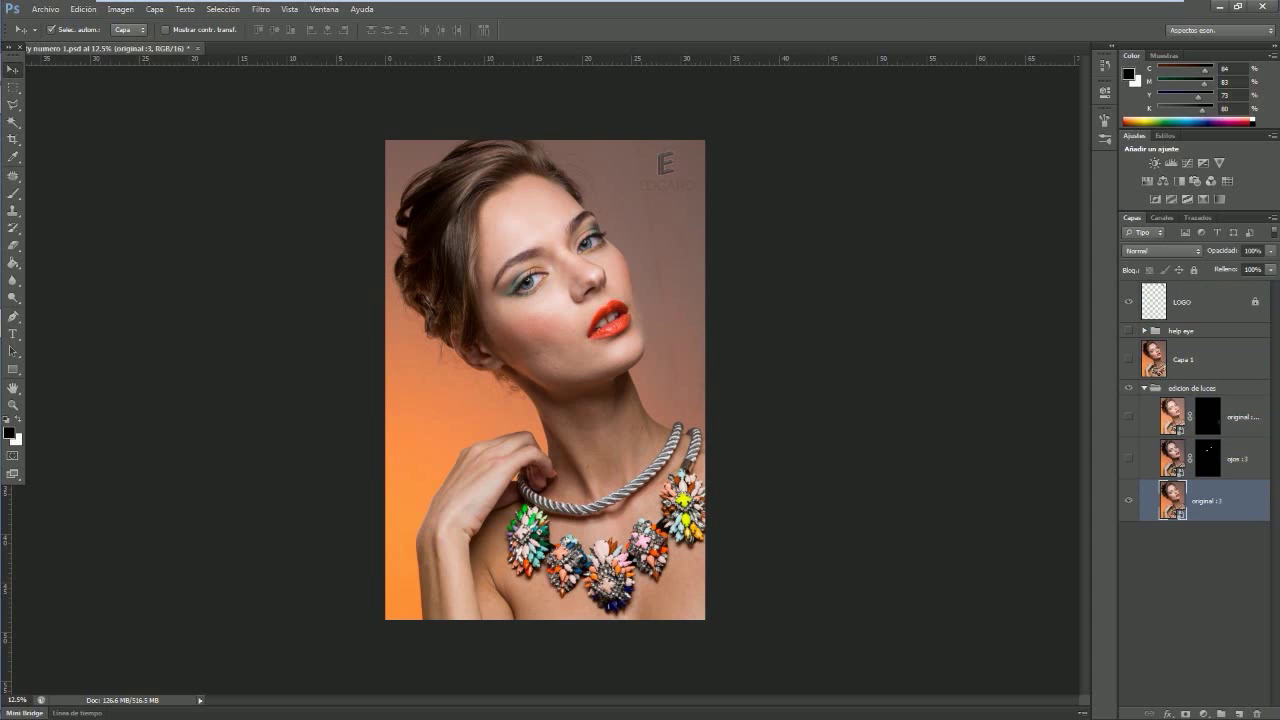
pyautogui.hotkey('alt', ']')
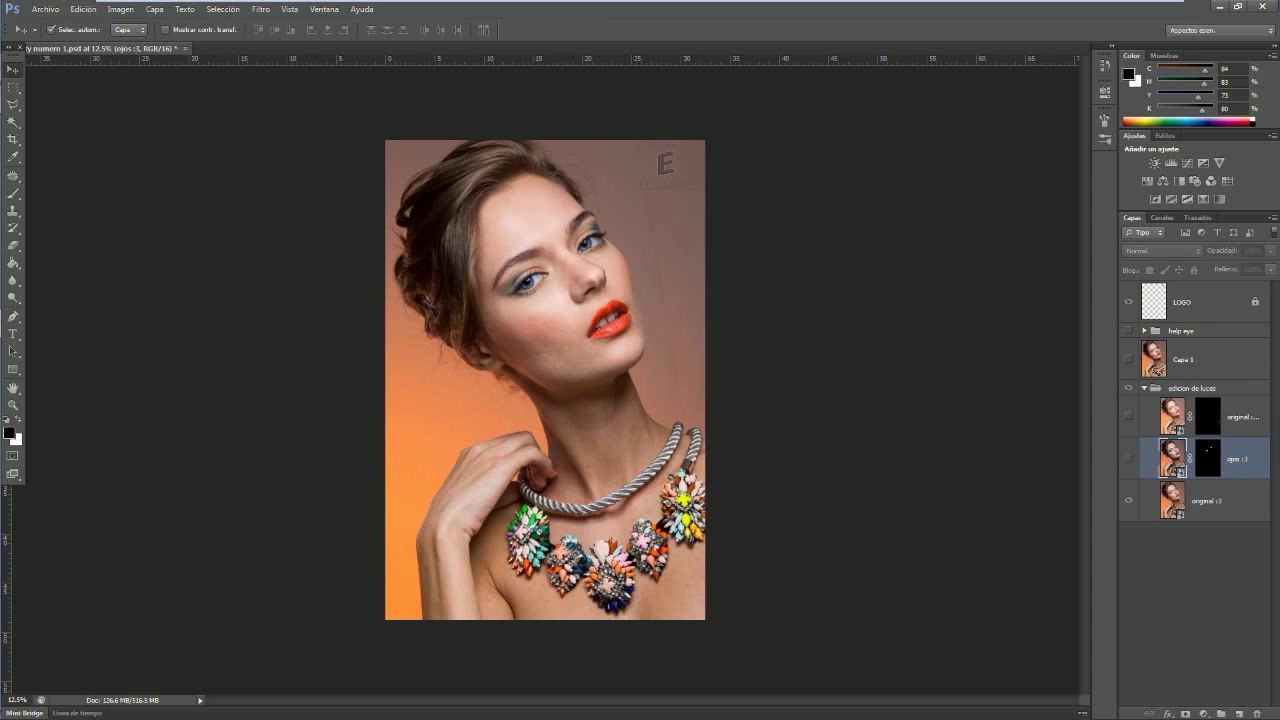
# Toggle ojos :3 for a before/after view, restore the originals, and reactivate Capa 1
pyautogui.hotkey('ctrl', ',')
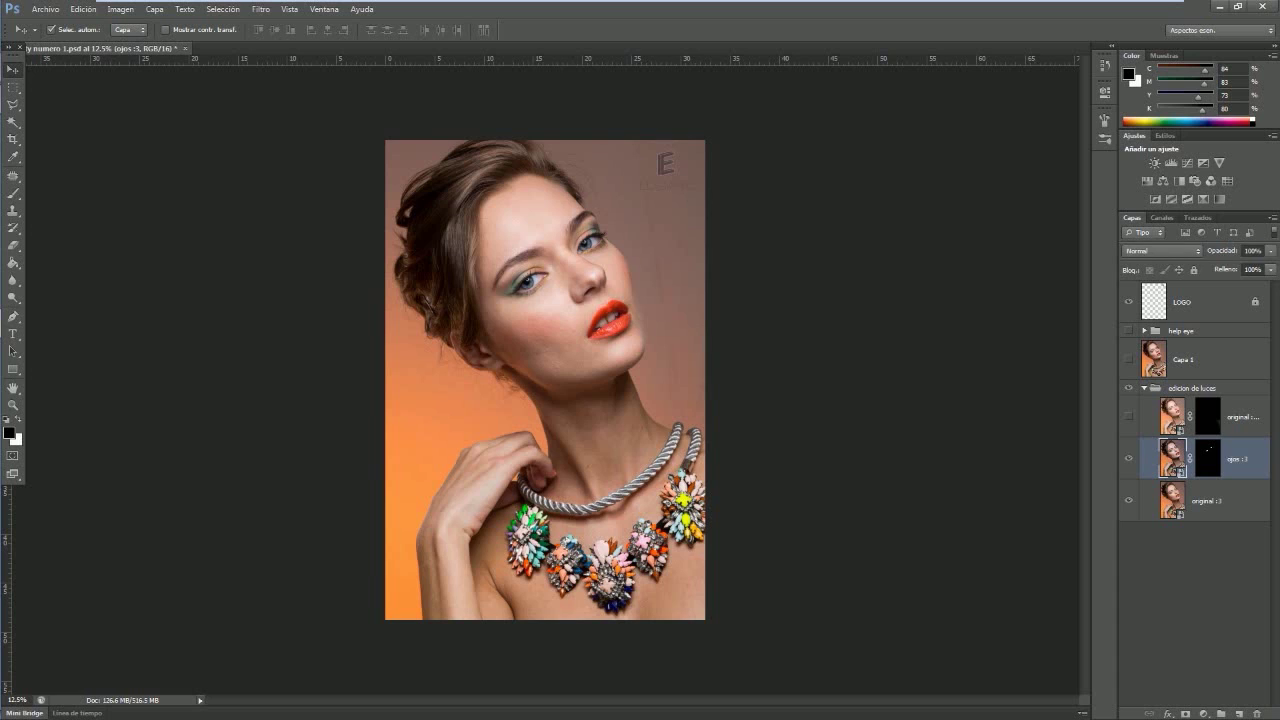
pyautogui.hotkey('ctrl', ',')
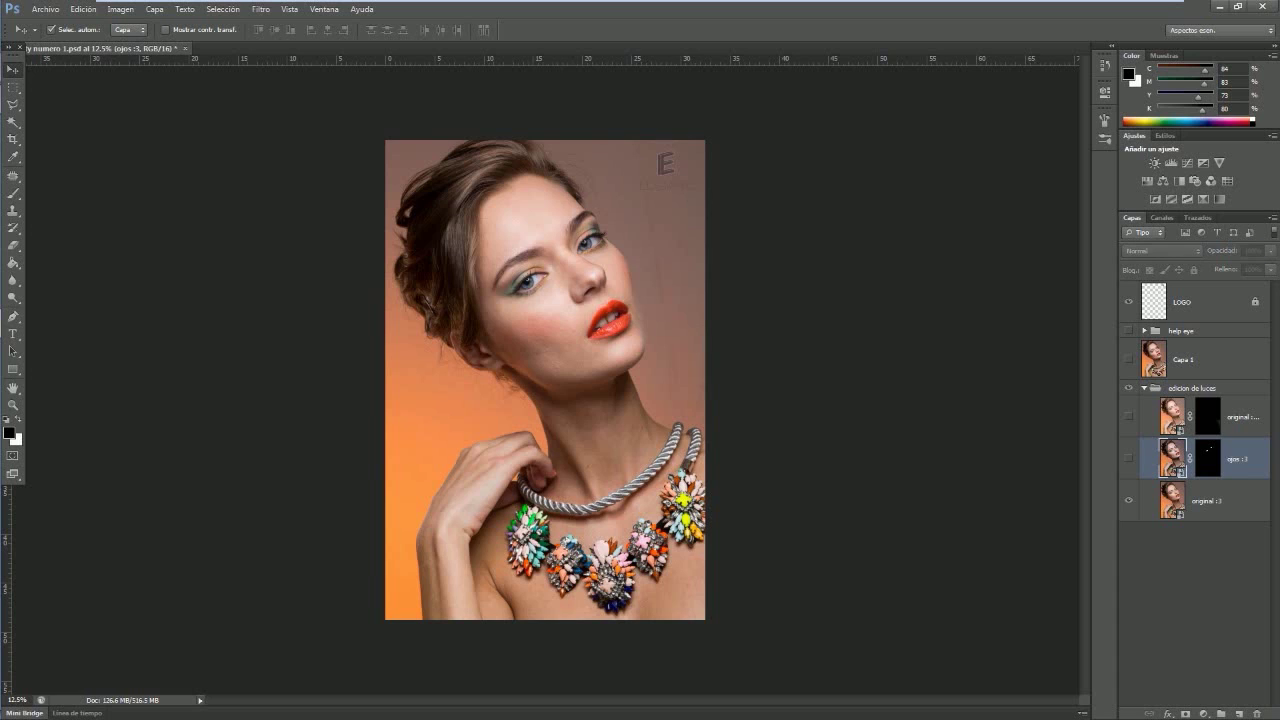
pyautogui.click(1129, 458)
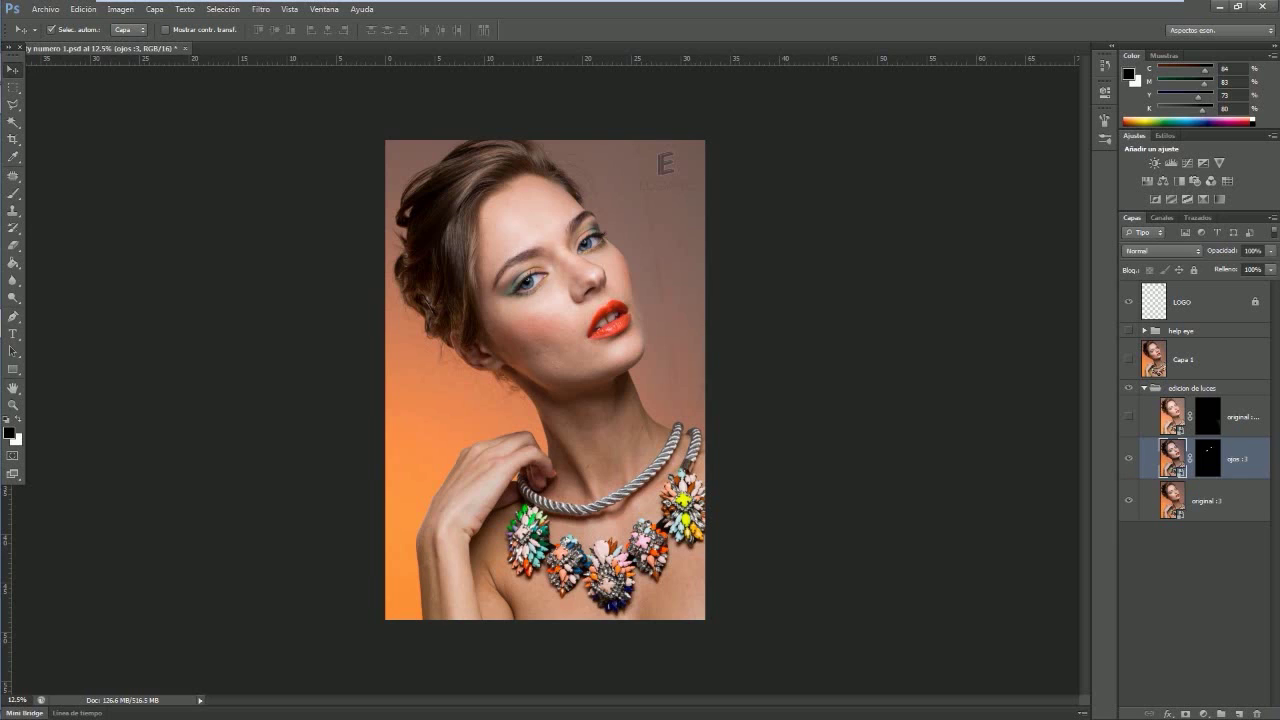
pyautogui.click(1129, 416)
pyautogui.hotkey('alt', ']')
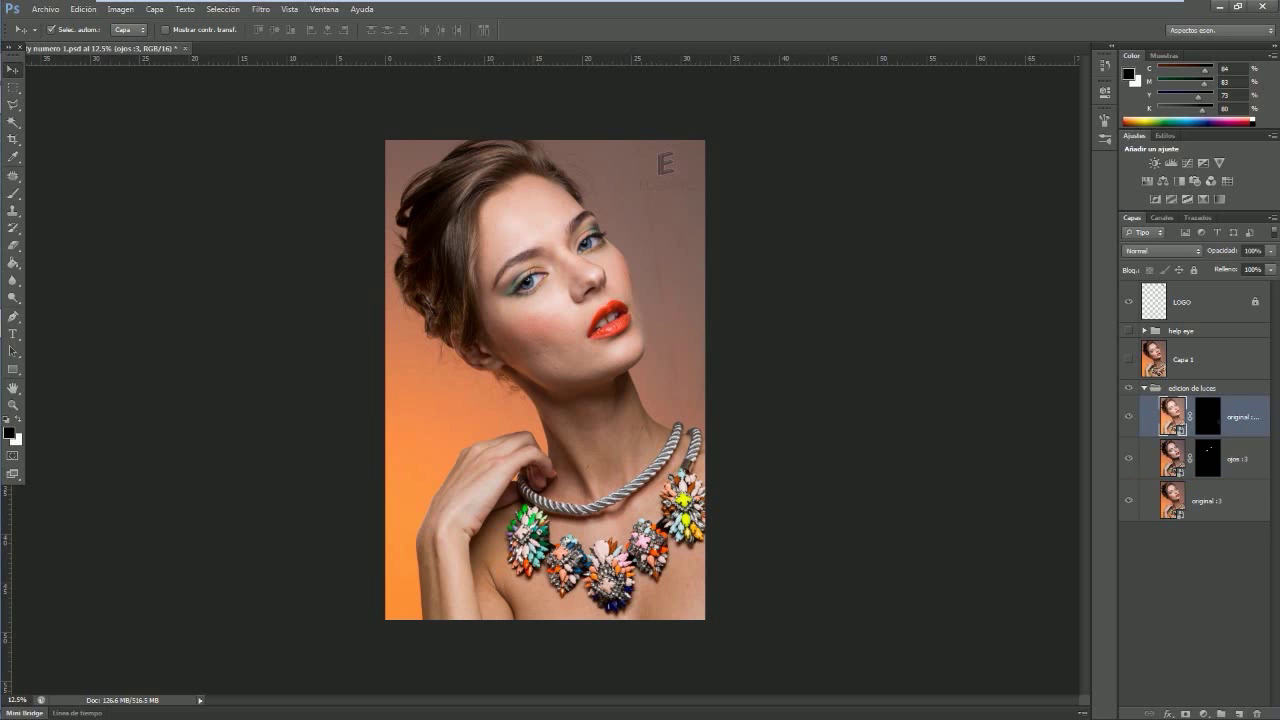
pyautogui.hotkey('alt', 'shift', '[')
pyautogui.hotkey('alt', 'shift', '[')
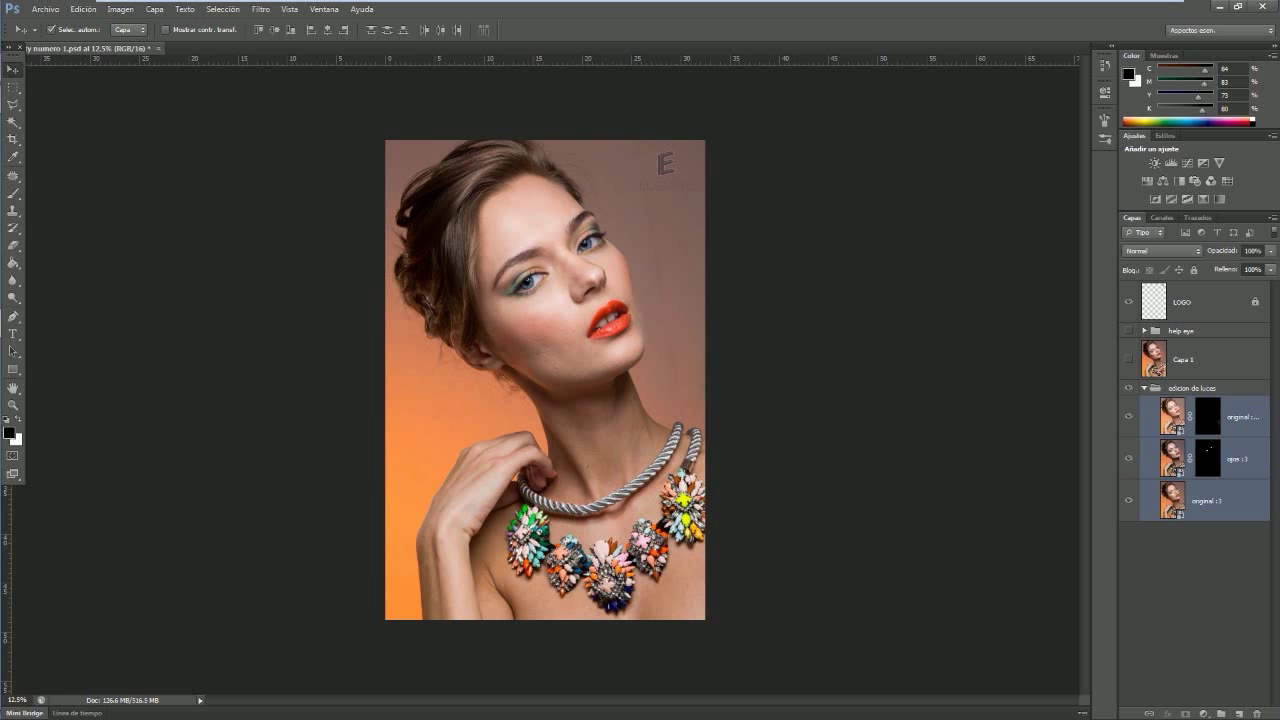
pyautogui.hotkey('alt', ']')
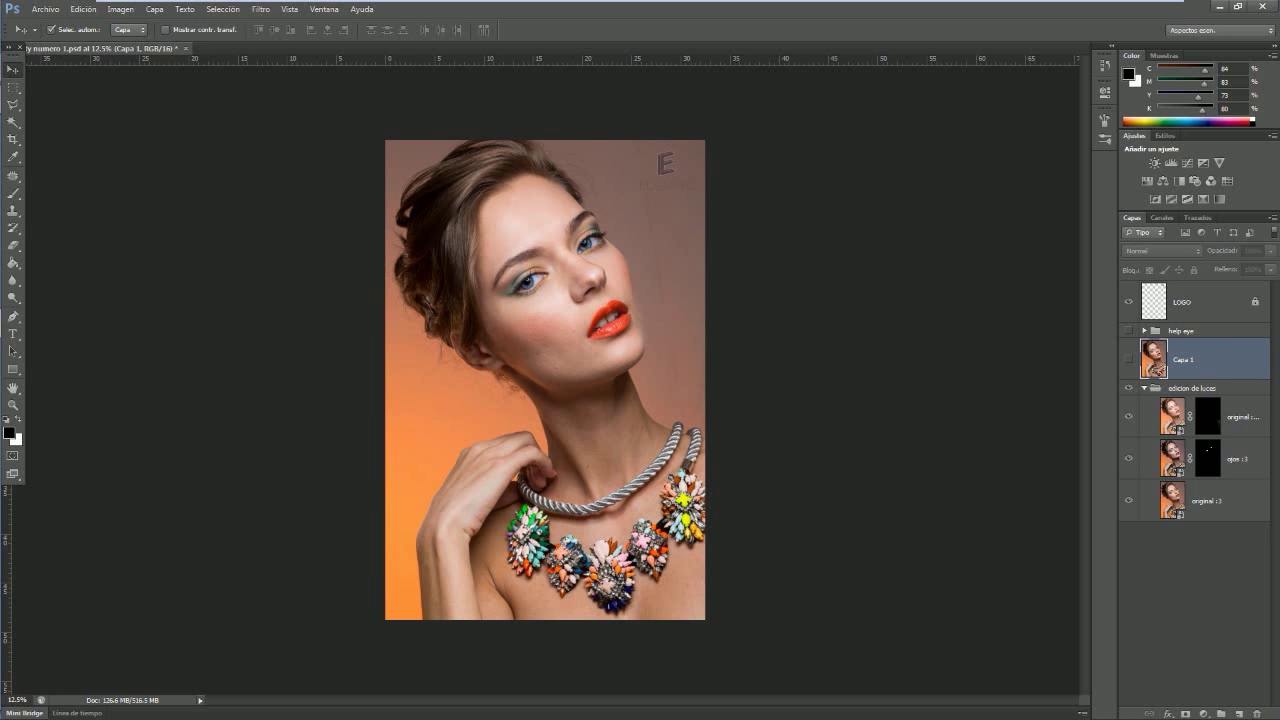
pyautogui.hotkey('ctrl', ',')
# Hide the edicion de luces group and make two duplicates of Capa 1
pyautogui.click(1129, 387)
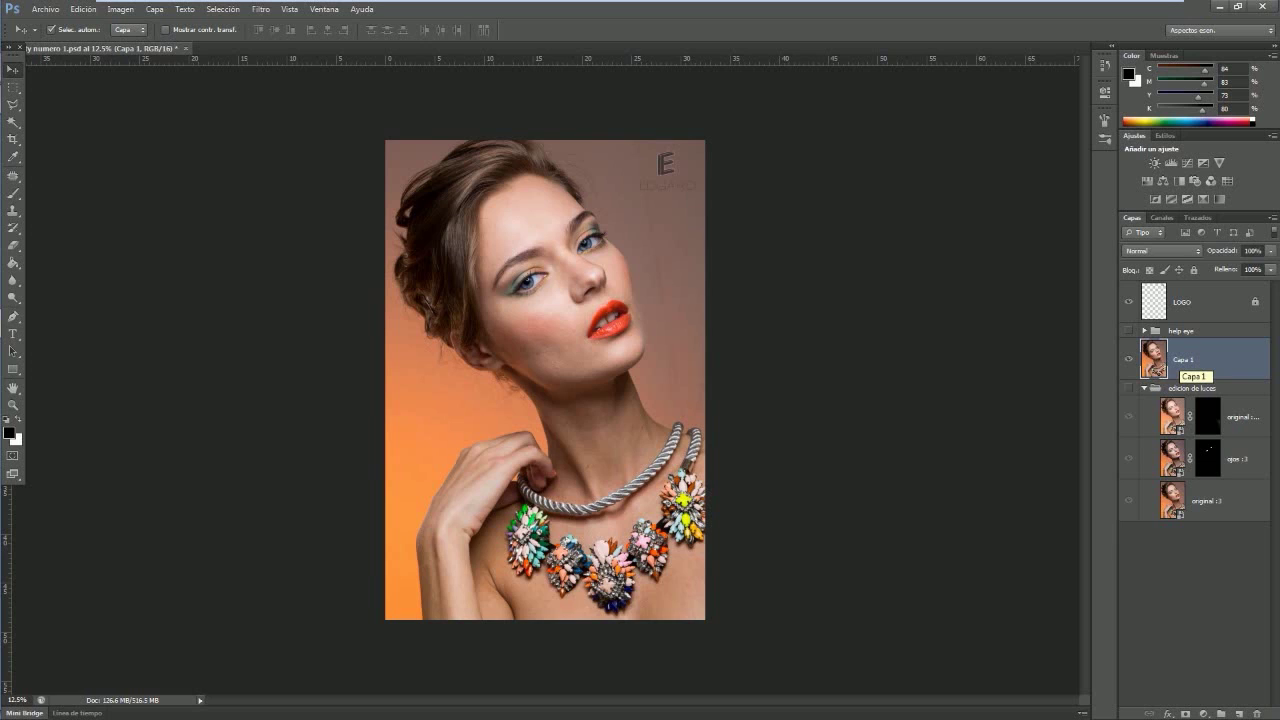
pyautogui.moveTo(1180, 366); pyautogui.dragTo(1205, 620)
pyautogui.moveTo(1180, 359)
pyautogui.mouseDown()
pyautogui.moveTo(1238, 713)
pyautogui.moveTo(1160, 640)
pyautogui.moveTo(1165, 668)
pyautogui.mouseUp()
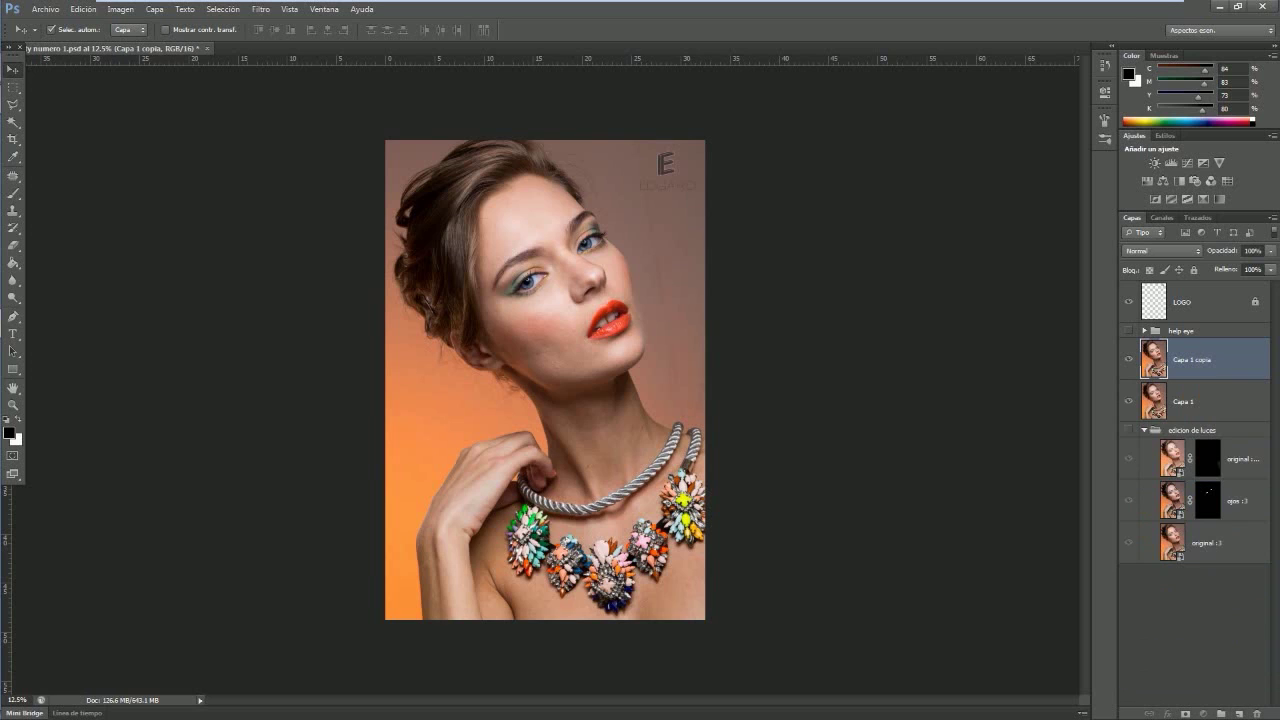
pyautogui.moveTo(1190, 359); pyautogui.dragTo(1238, 713)
# Rename the copies 'baja' and 'alta', leaving baja as the active layer
pyautogui.doubleClick(1194, 401)
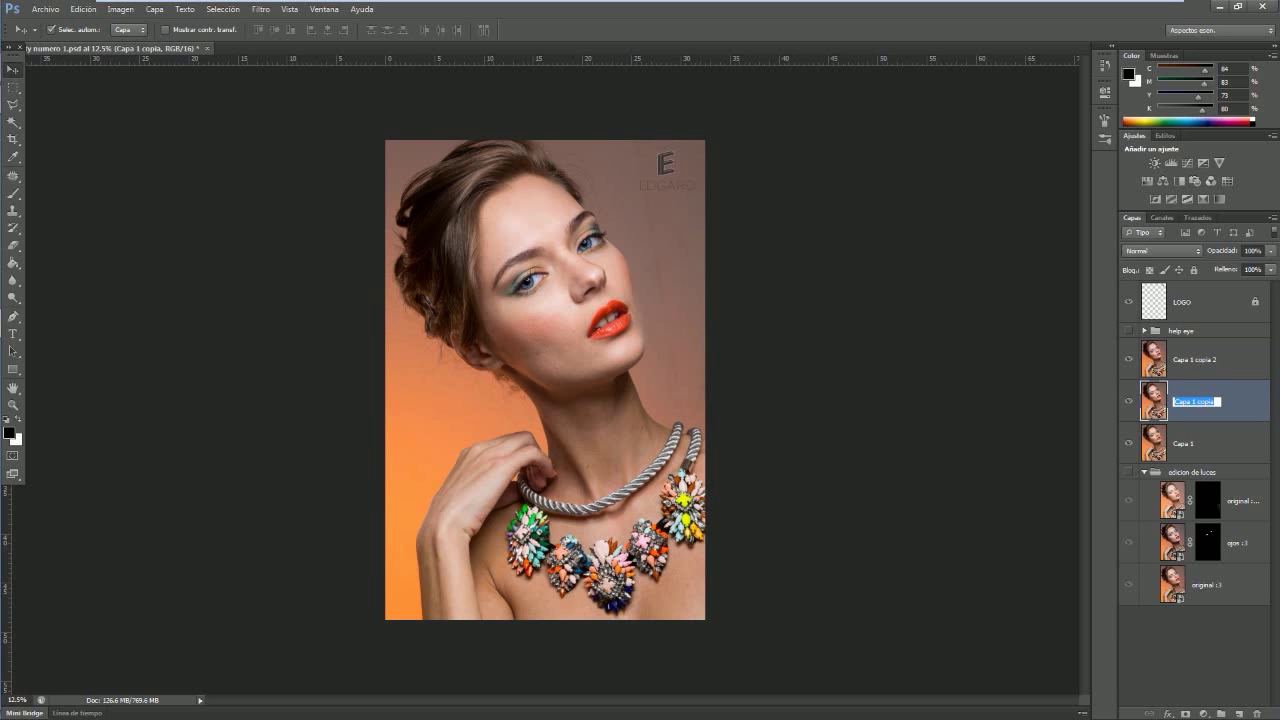
pyautogui.write('baja')
pyautogui.press('Return')
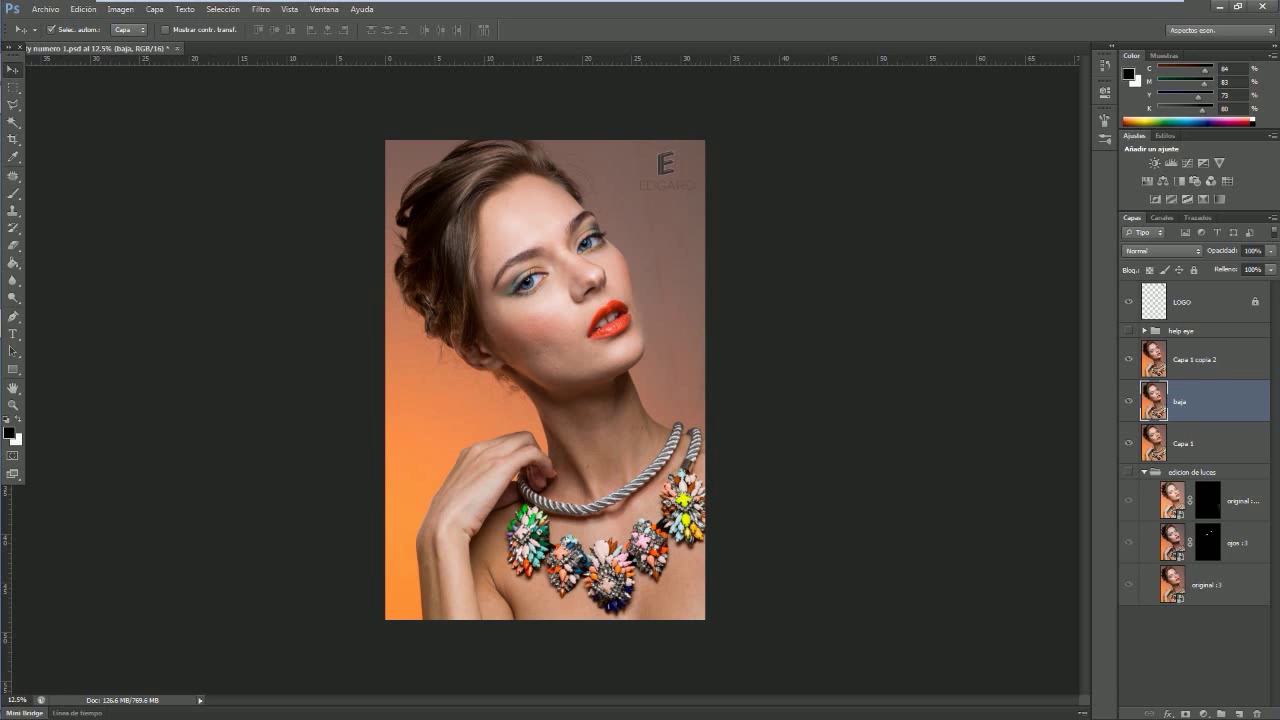
pyautogui.doubleClick(1196, 359)
pyautogui.write('alta')
pyautogui.press('Return')
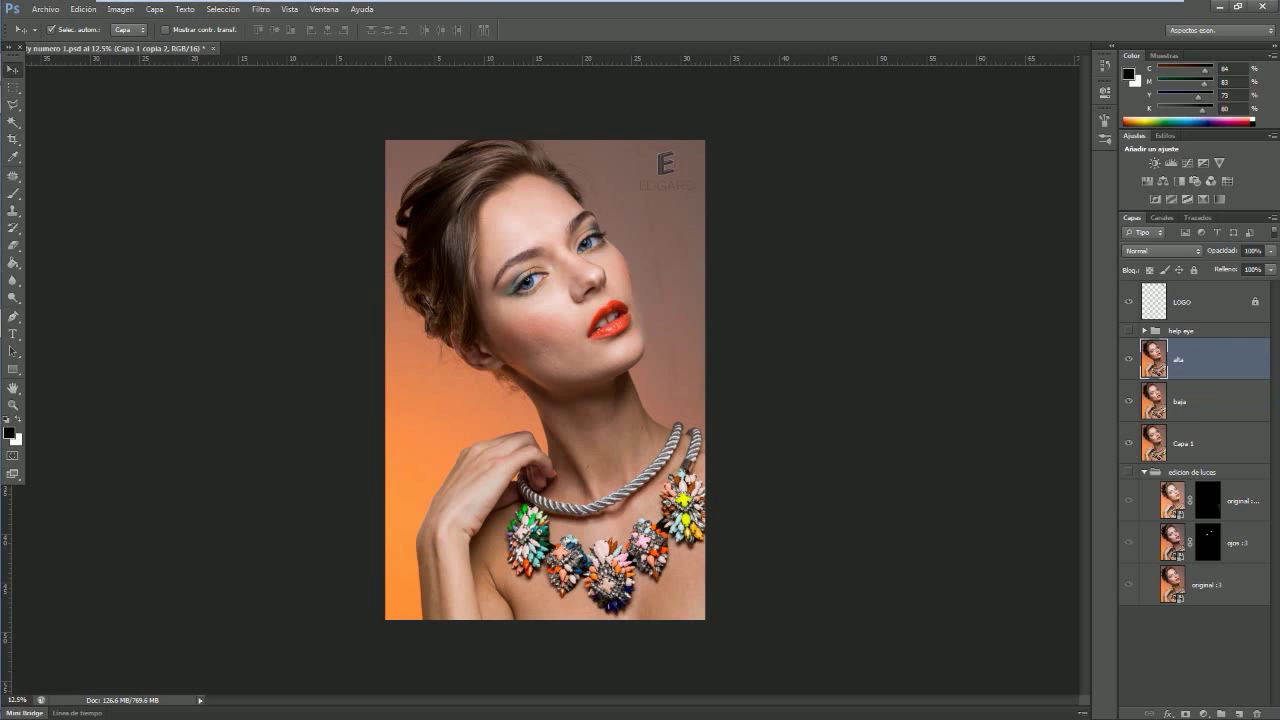
pyautogui.click(1200, 401)
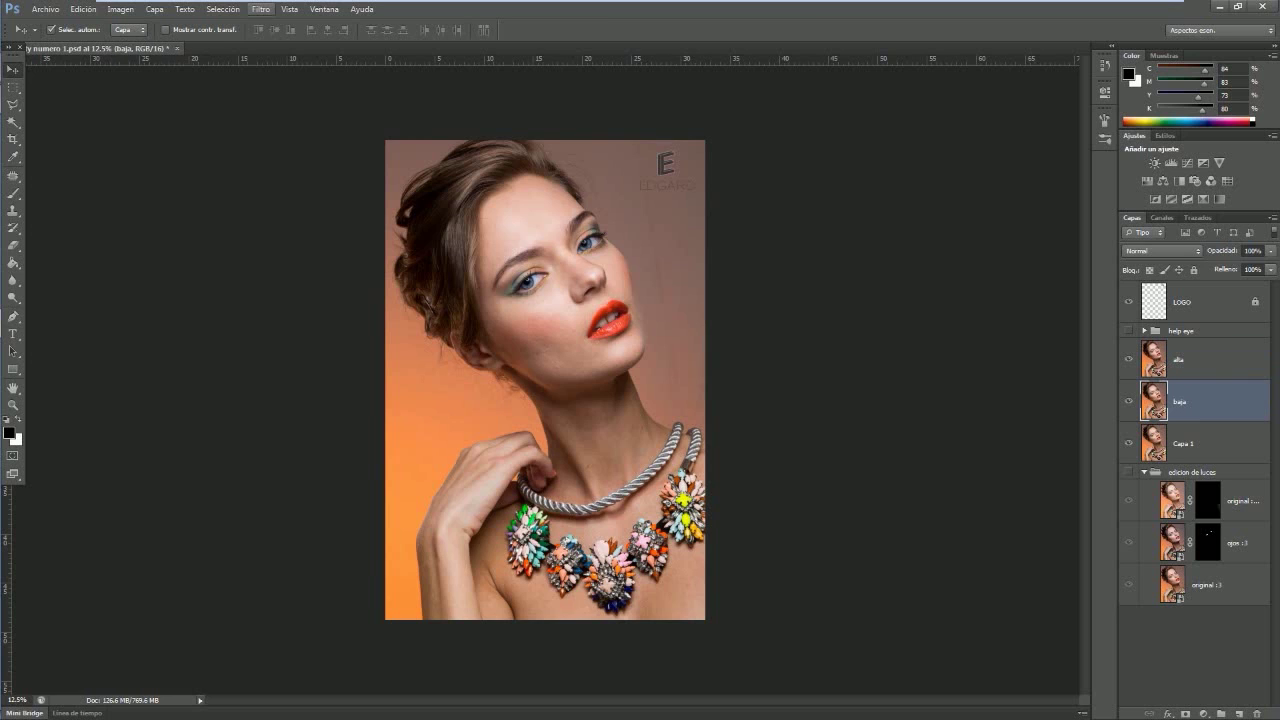
# Apply Desenfoque gaussiano with a 12-pixel radius to the baja layer
pyautogui.click(261, 9)
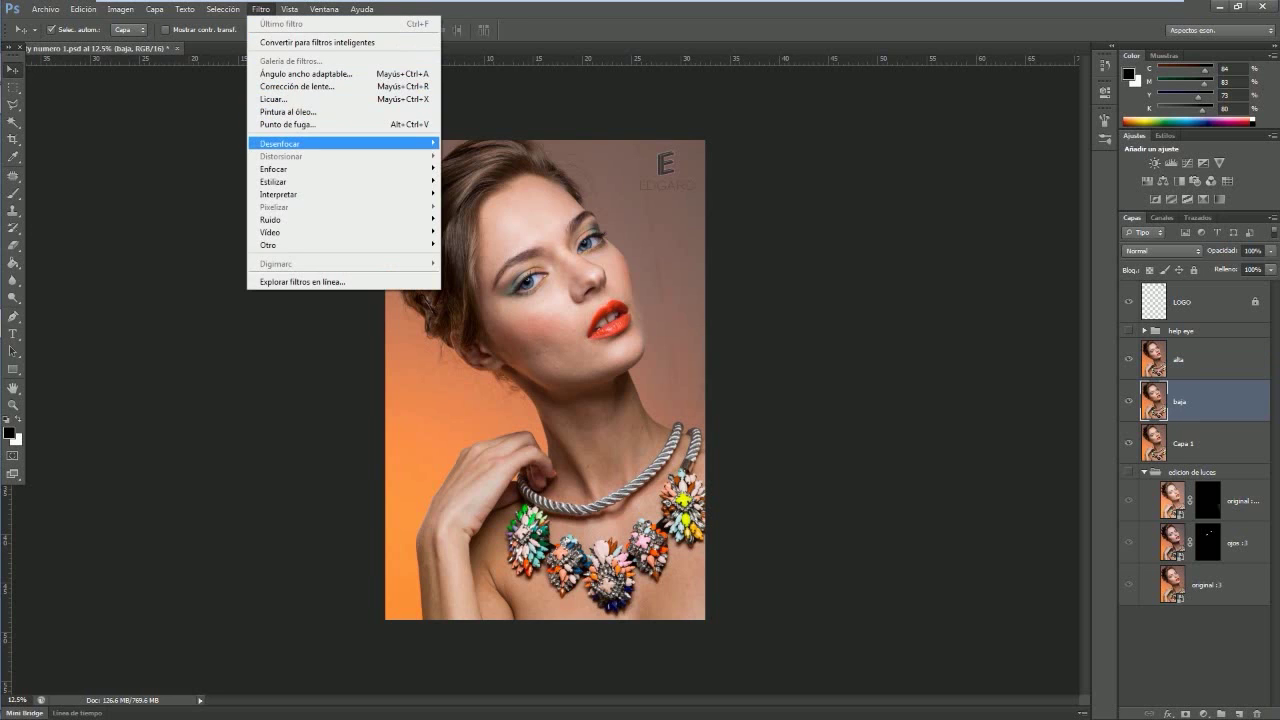
pyautogui.moveTo(300, 143)
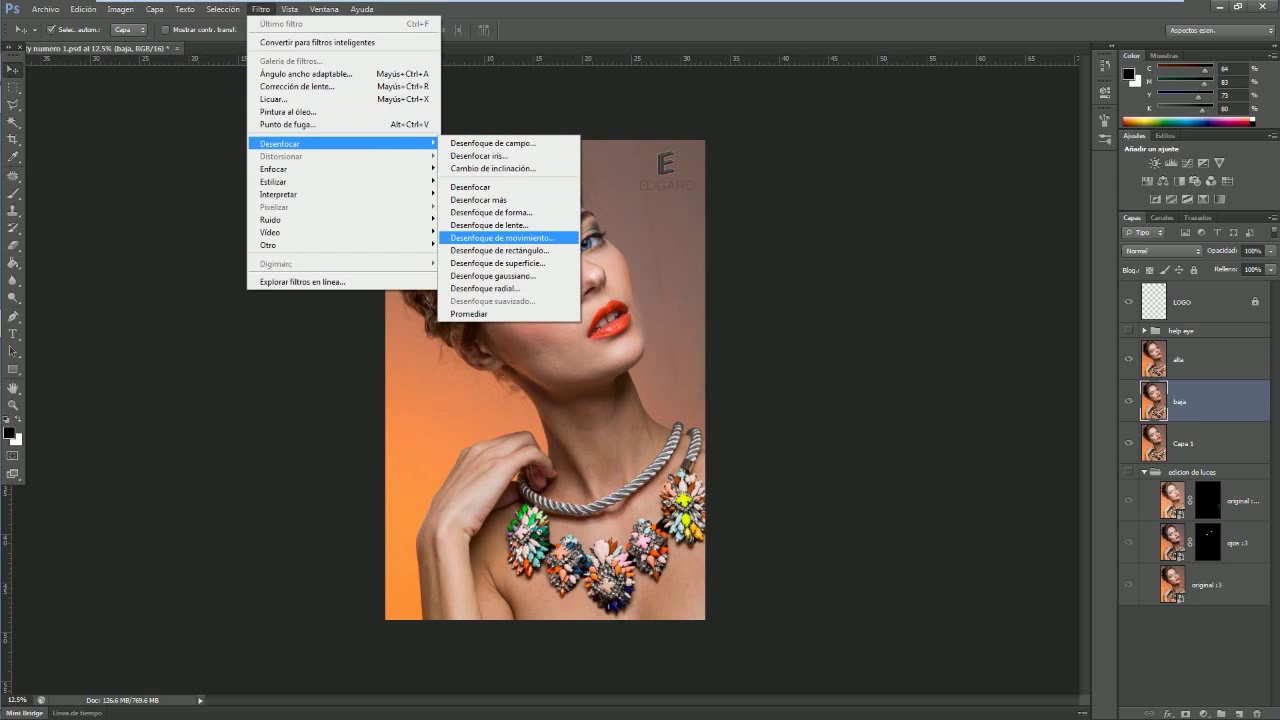
pyautogui.click(500, 275)
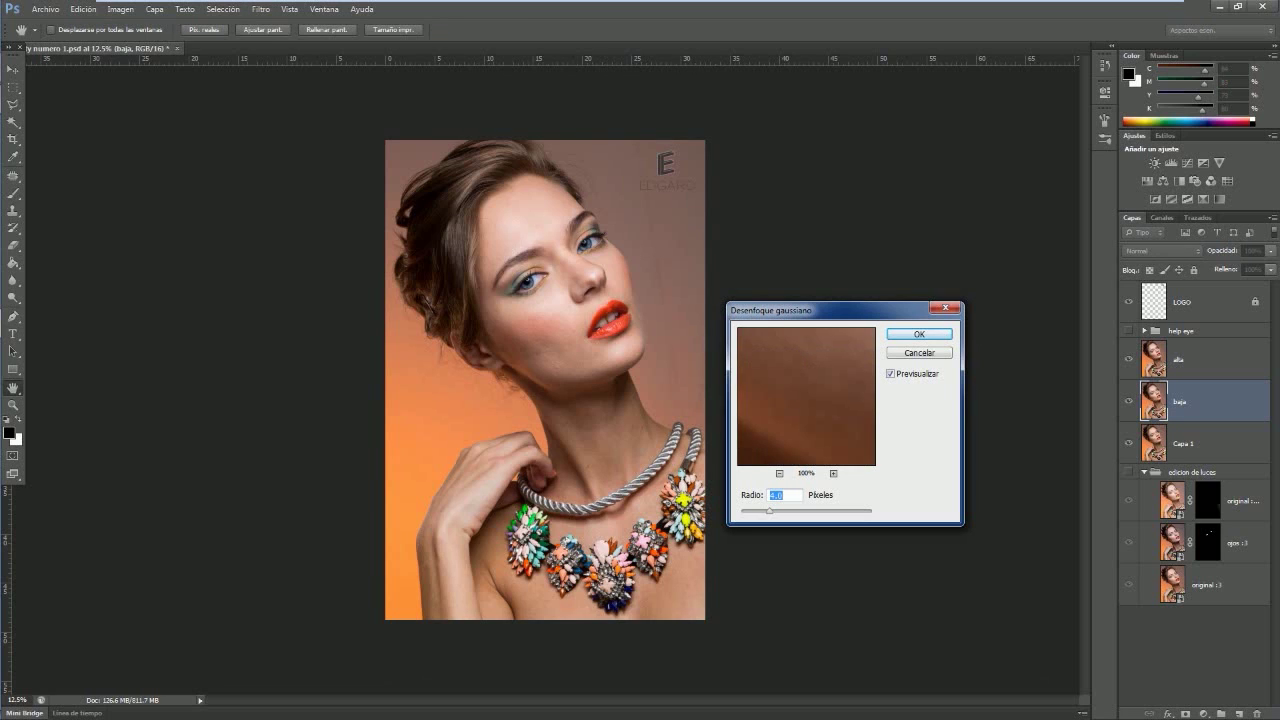
pyautogui.write('12')
pyautogui.moveTo(842, 310); pyautogui.dragTo(788, 259)
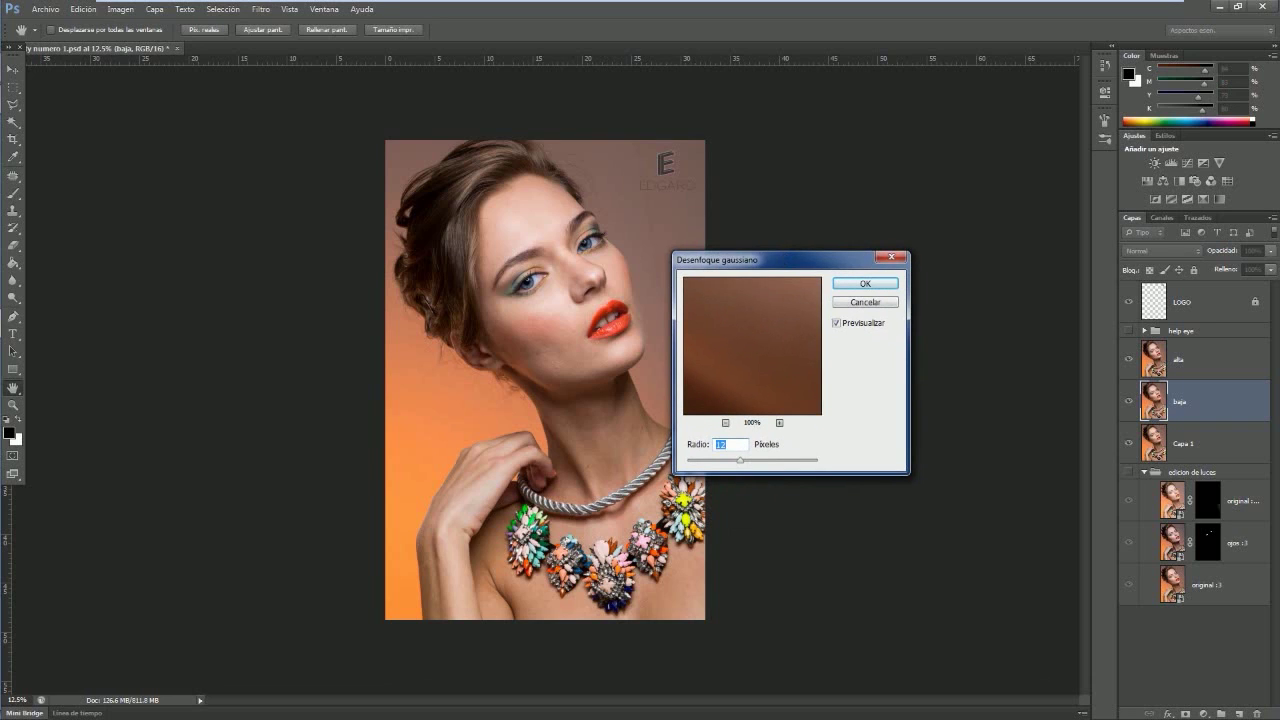
pyautogui.write('11')
pyautogui.write('10')
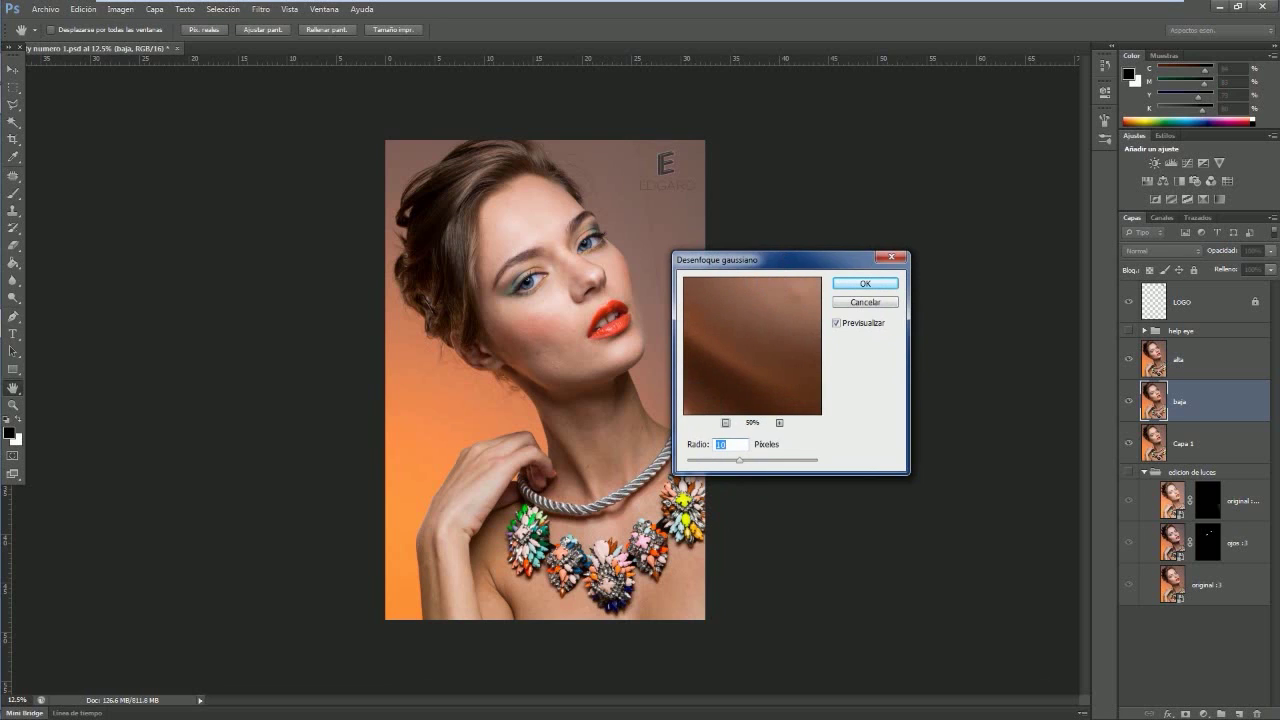
pyautogui.click(725, 422)
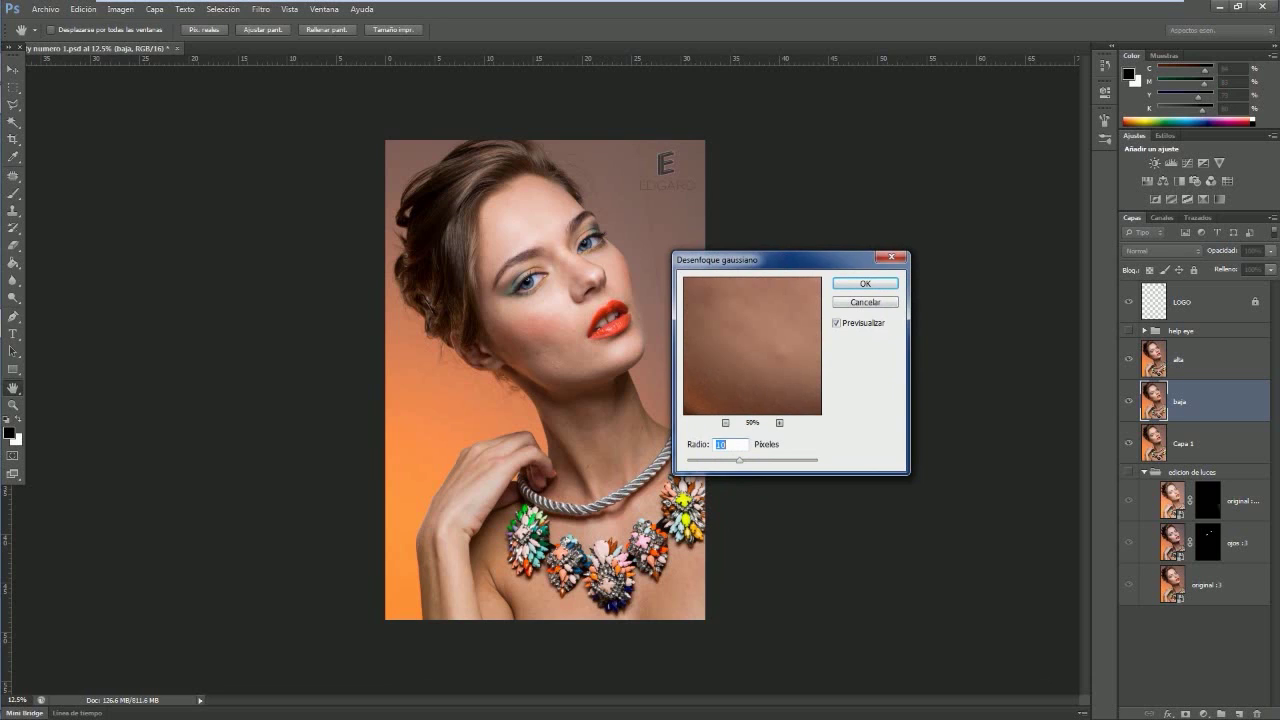
pyautogui.write('13')
pyautogui.press('BackSpace')
pyautogui.write('2')
pyautogui.press('Return')
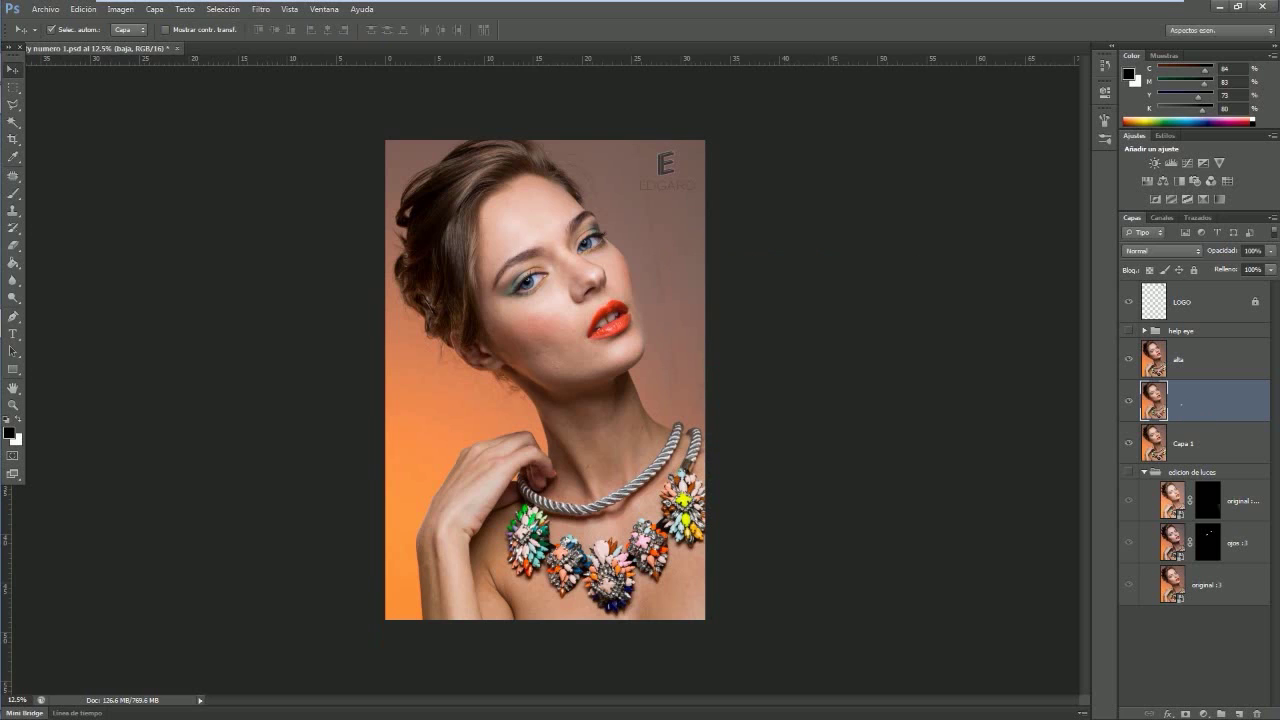
# Rename the blurred layer to 'baja 12' and make alta the active layer
pyautogui.doubleClick(1179, 401)
pyautogui.write('1')
pyautogui.write('2')
pyautogui.press('Return')
pyautogui.hotkey('alt', ']')
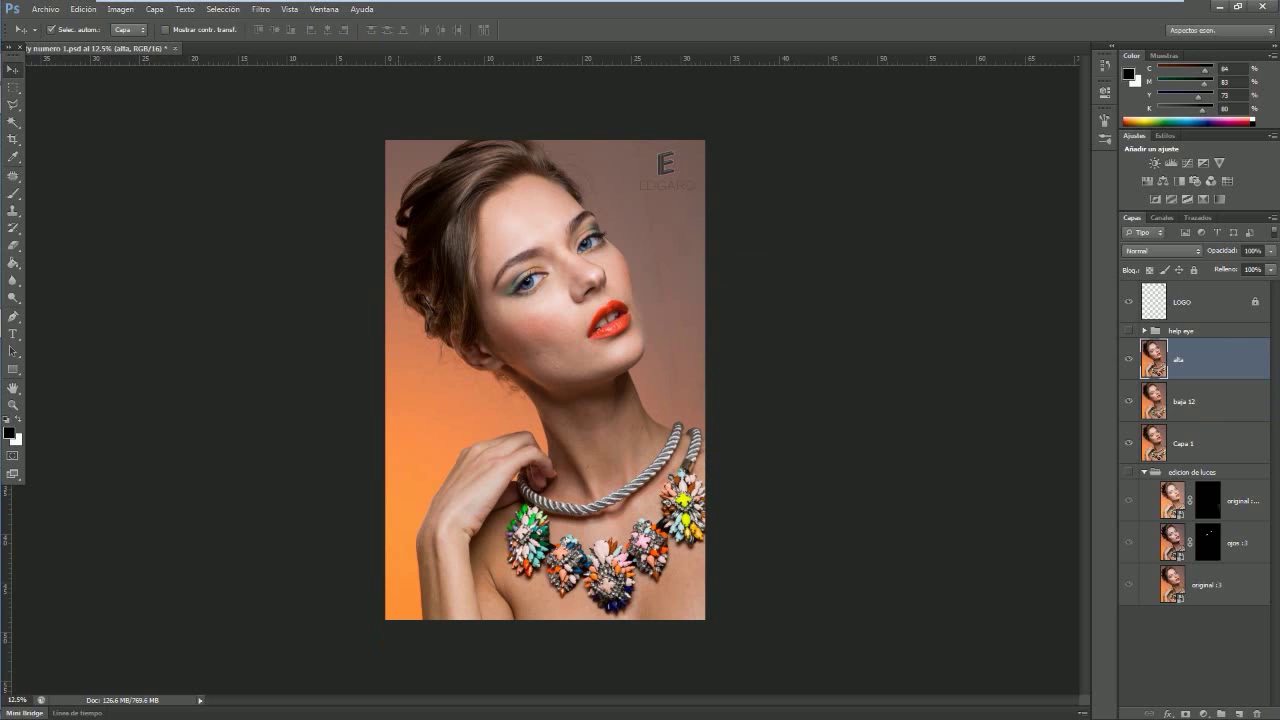
# Set alta's Brillo/contraste to contrast -50 with Usar heredado checked
pyautogui.click(261, 9)
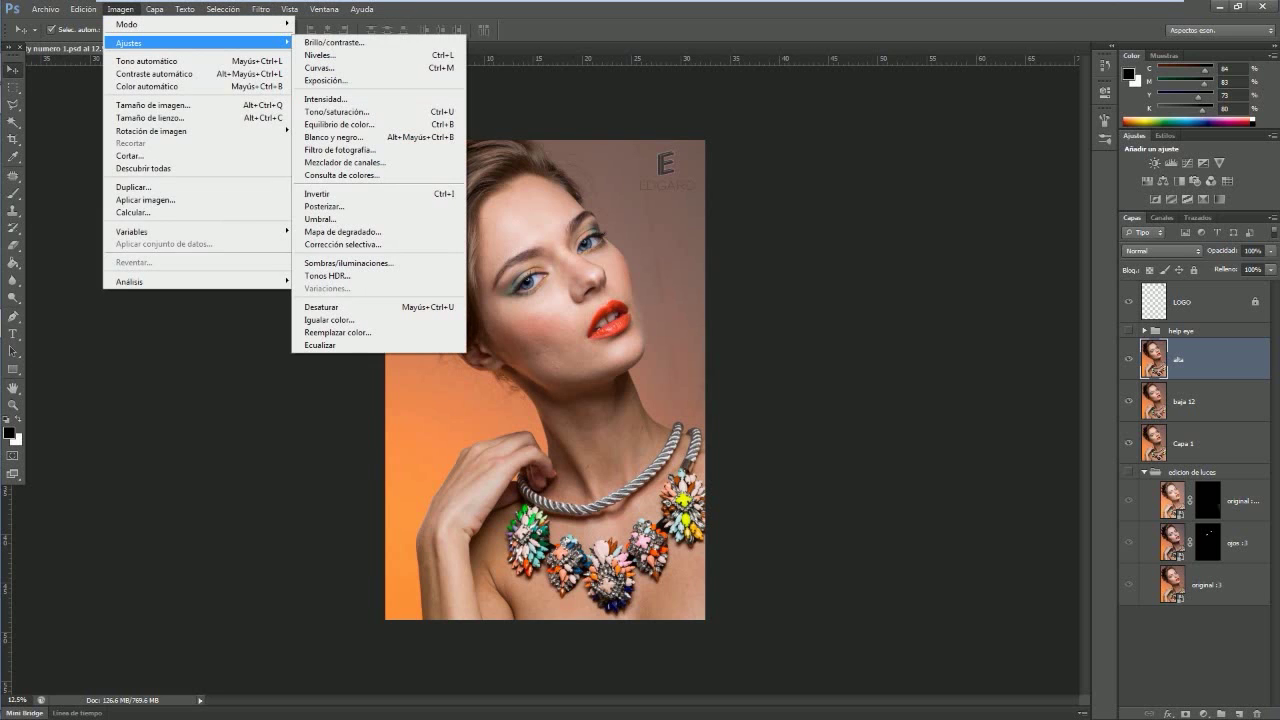
pyautogui.click(334, 42)
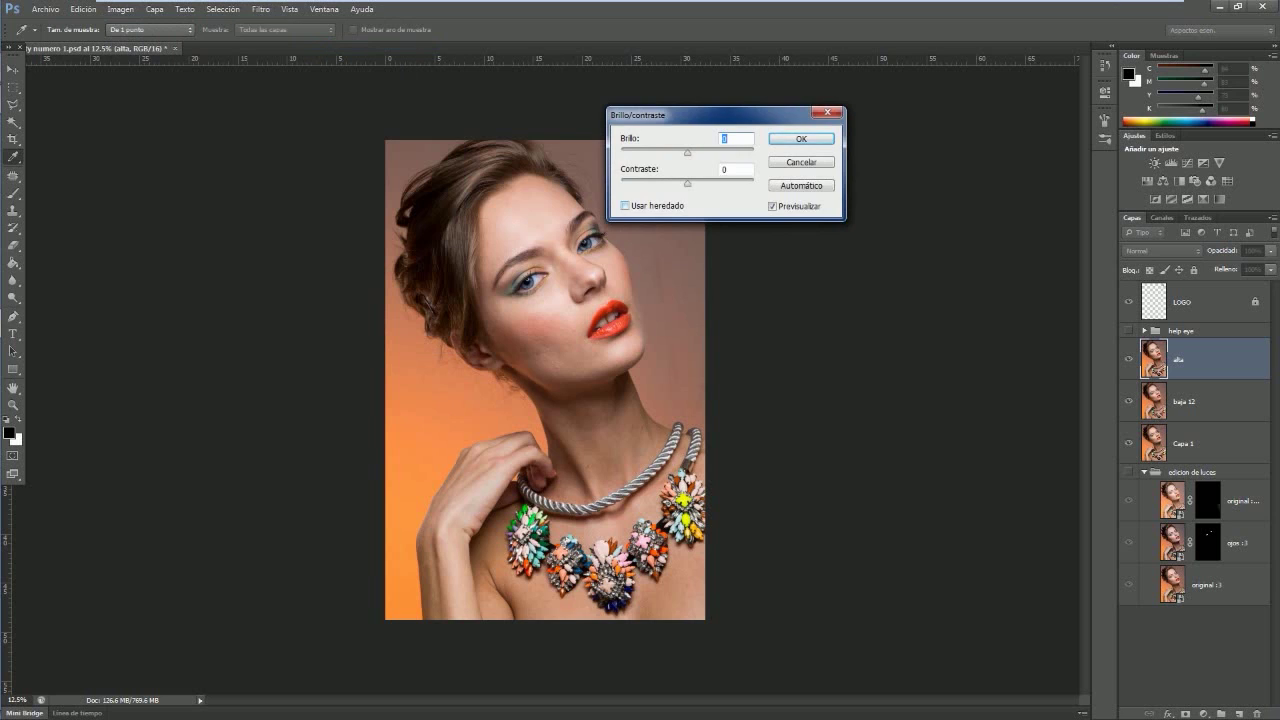
pyautogui.moveTo(700, 115)
pyautogui.mouseDown()
pyautogui.moveTo(581, 125)
pyautogui.moveTo(741, 221)
pyautogui.mouseUp()
pyautogui.press('Tab')
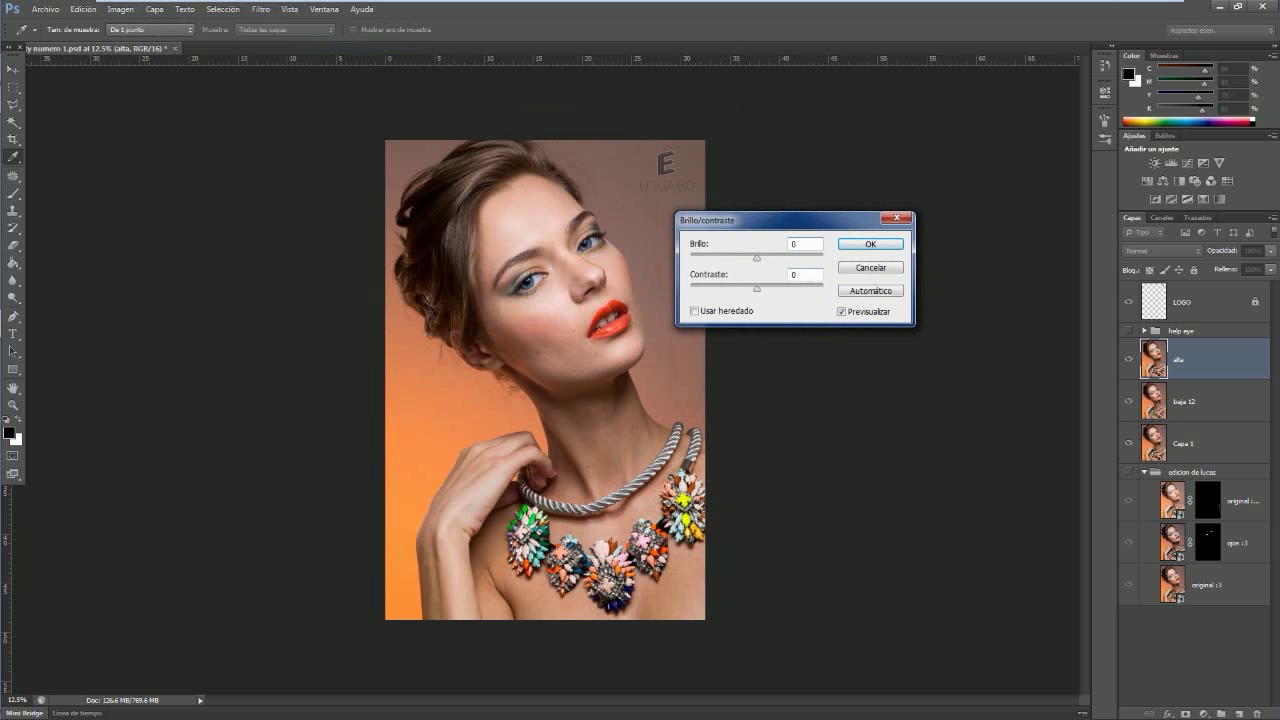
pyautogui.write('-50')
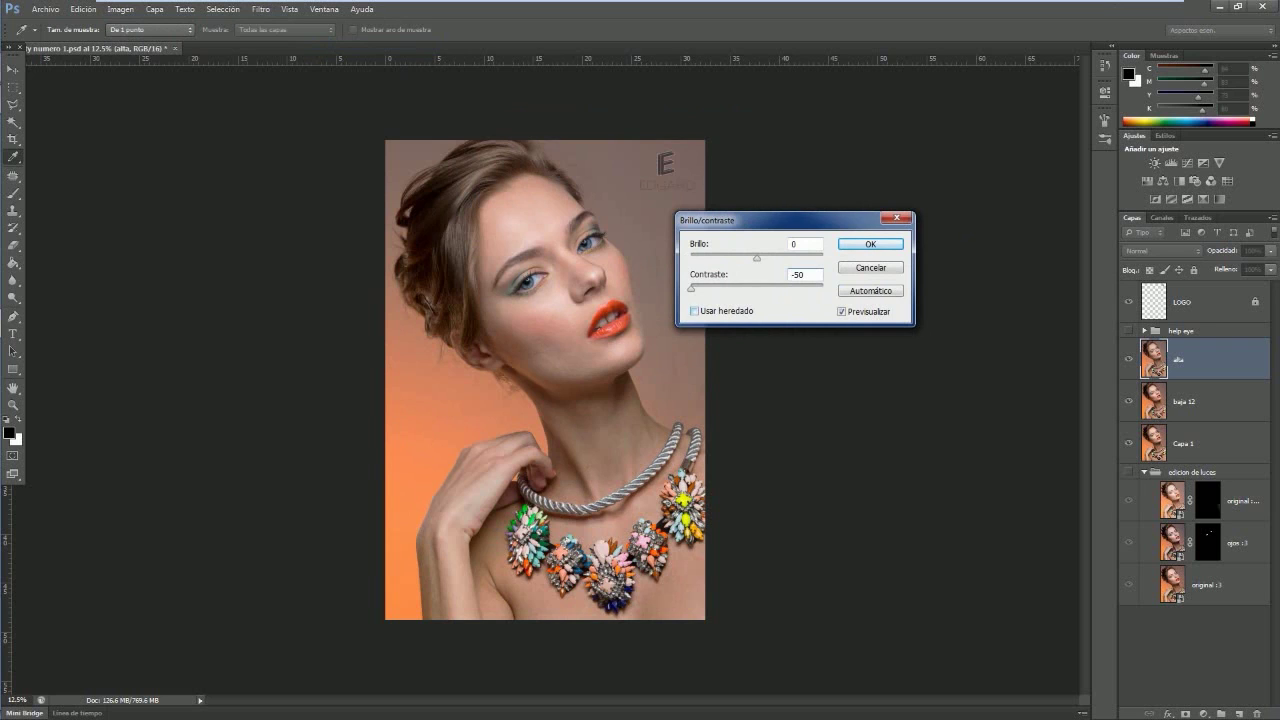
pyautogui.click(694, 311)
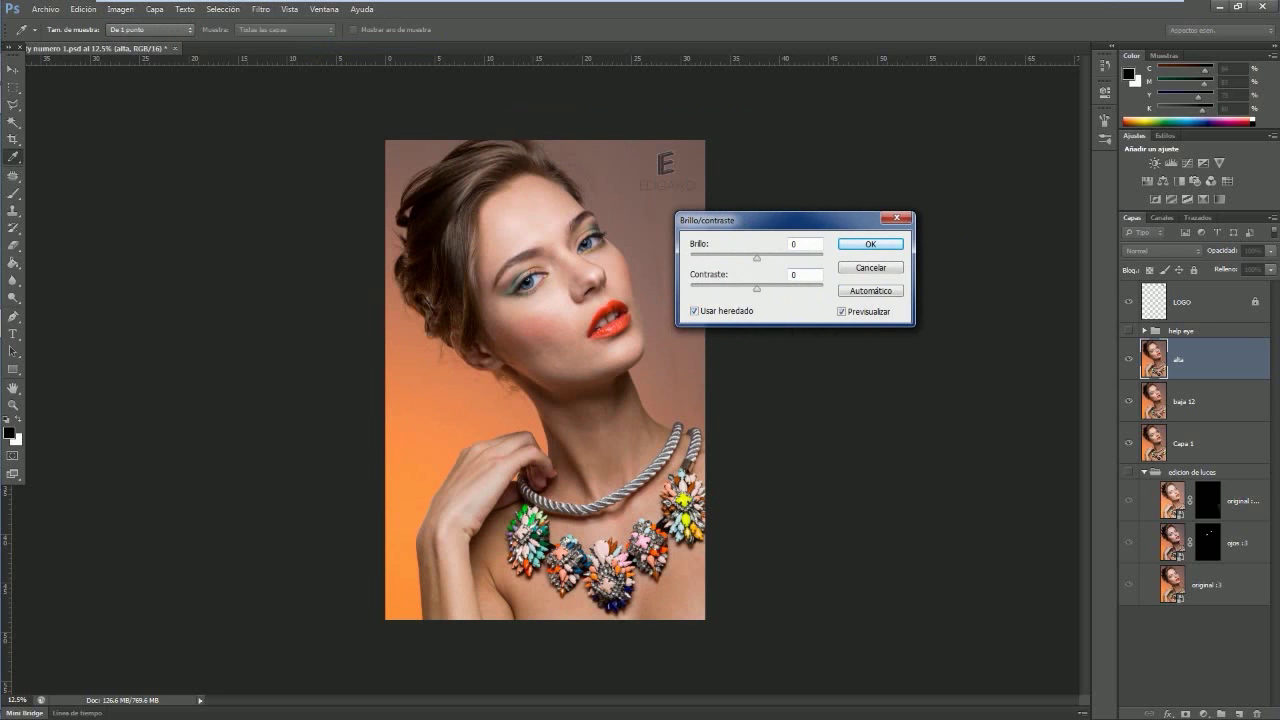
pyautogui.doubleClick(800, 274)
pyautogui.write('-50')
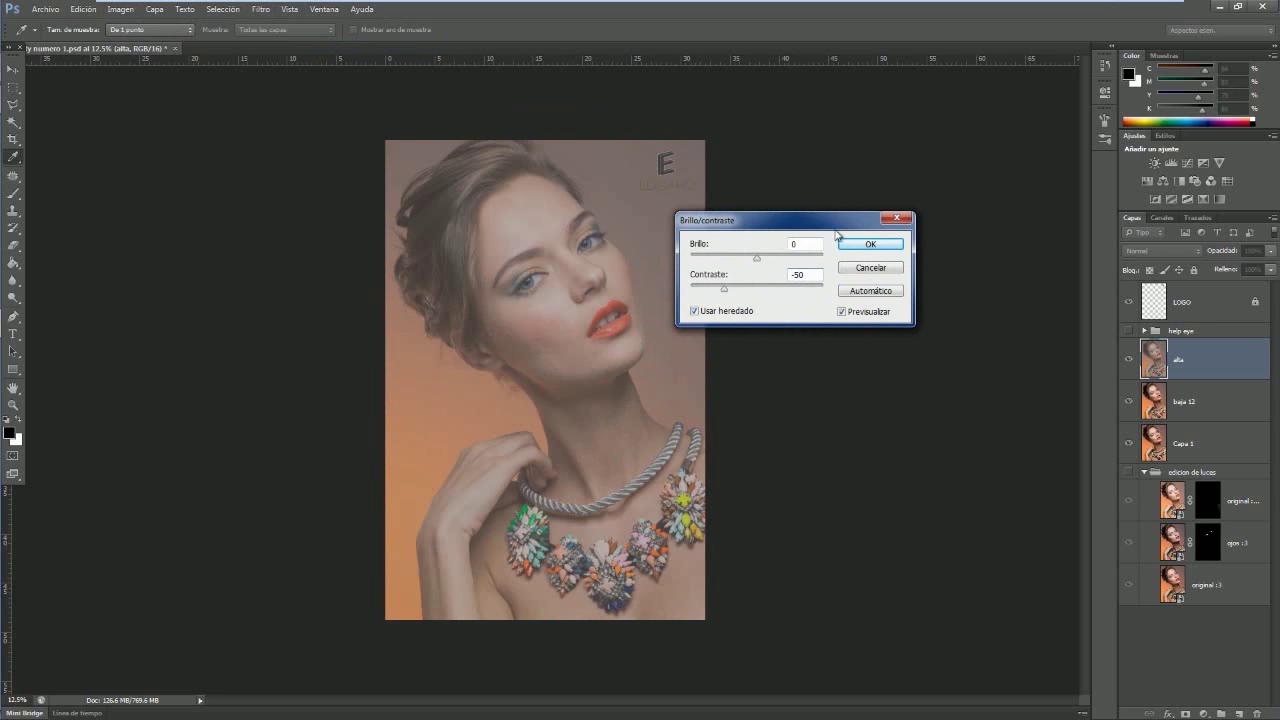
pyautogui.press('Return')
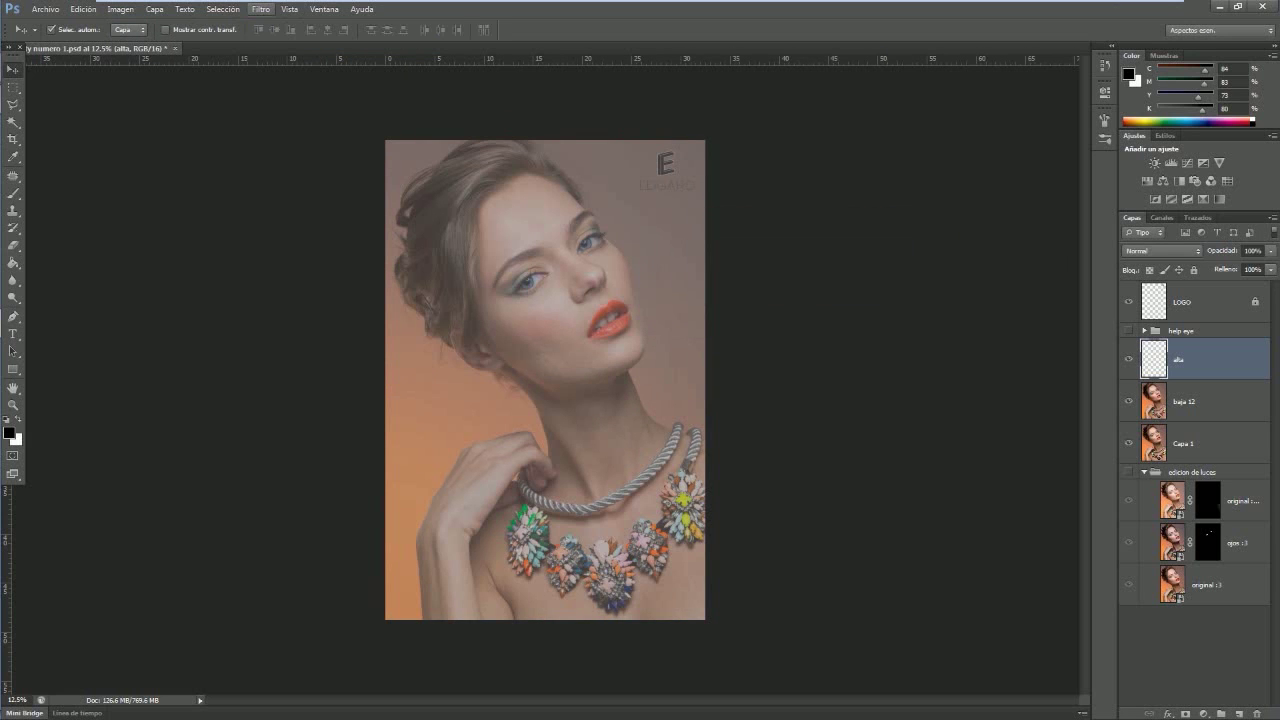
# Apply the Paso alto filter with radius 12 to the alta layer
pyautogui.click(260, 9)
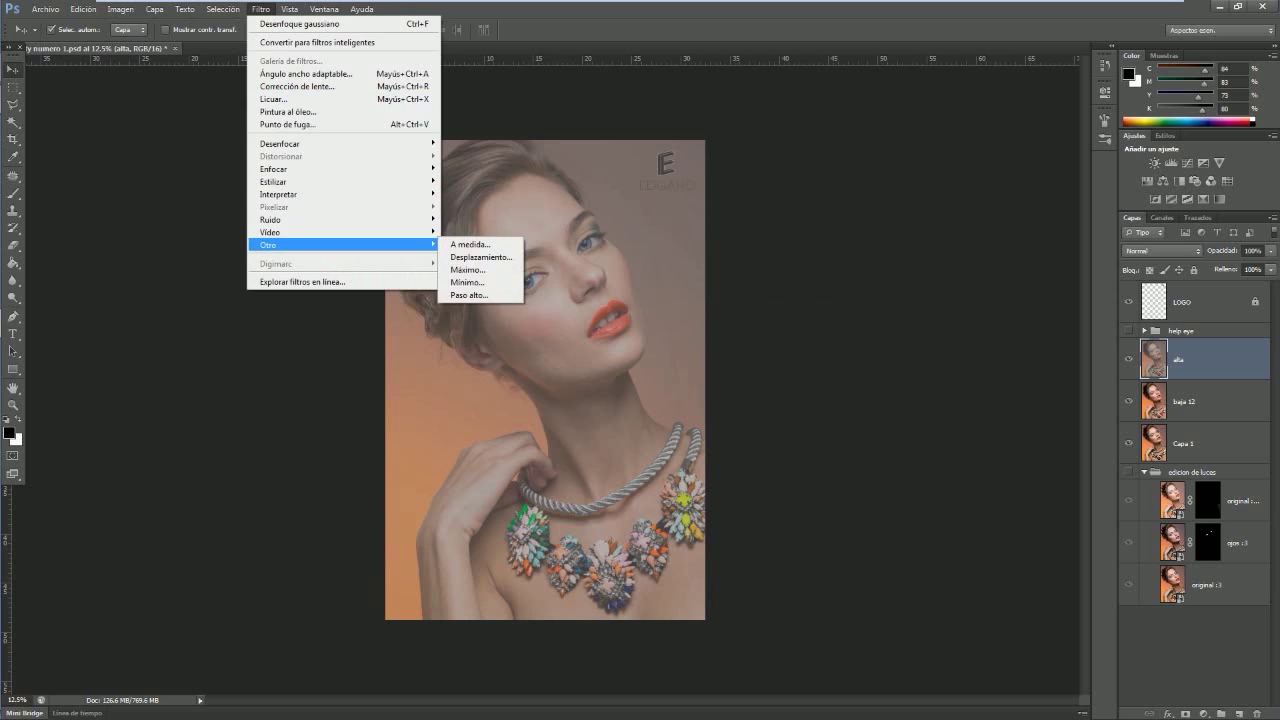
pyautogui.click(470, 295)
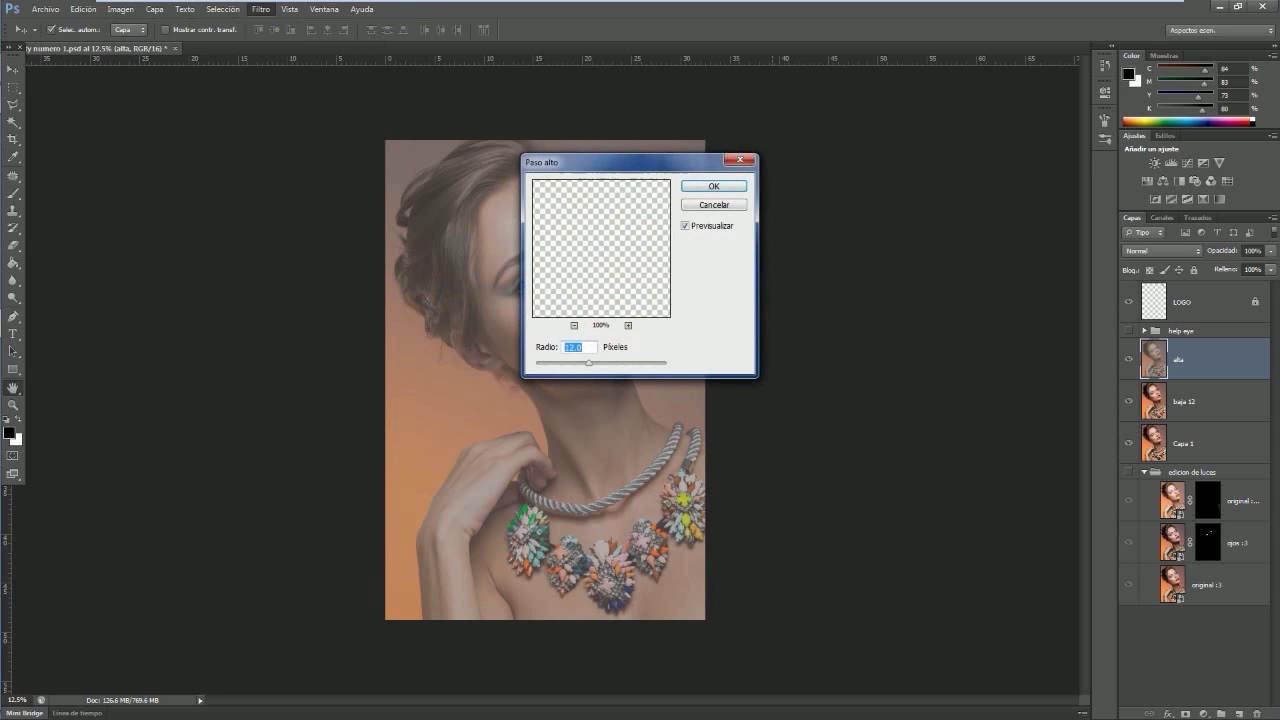
pyautogui.moveTo(662, 161)
pyautogui.mouseDown()
pyautogui.moveTo(771, 161)
pyautogui.moveTo(850, 216)
pyautogui.mouseUp()
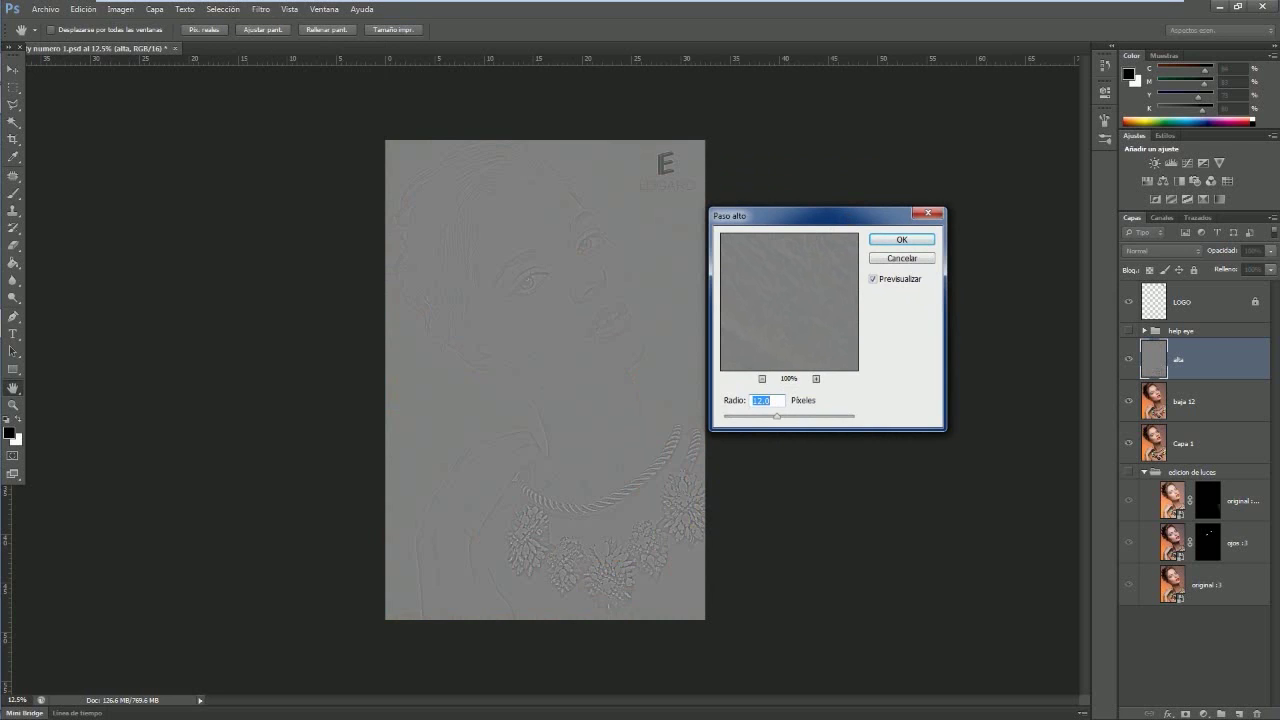
pyautogui.write('12')
pyautogui.press('Return')
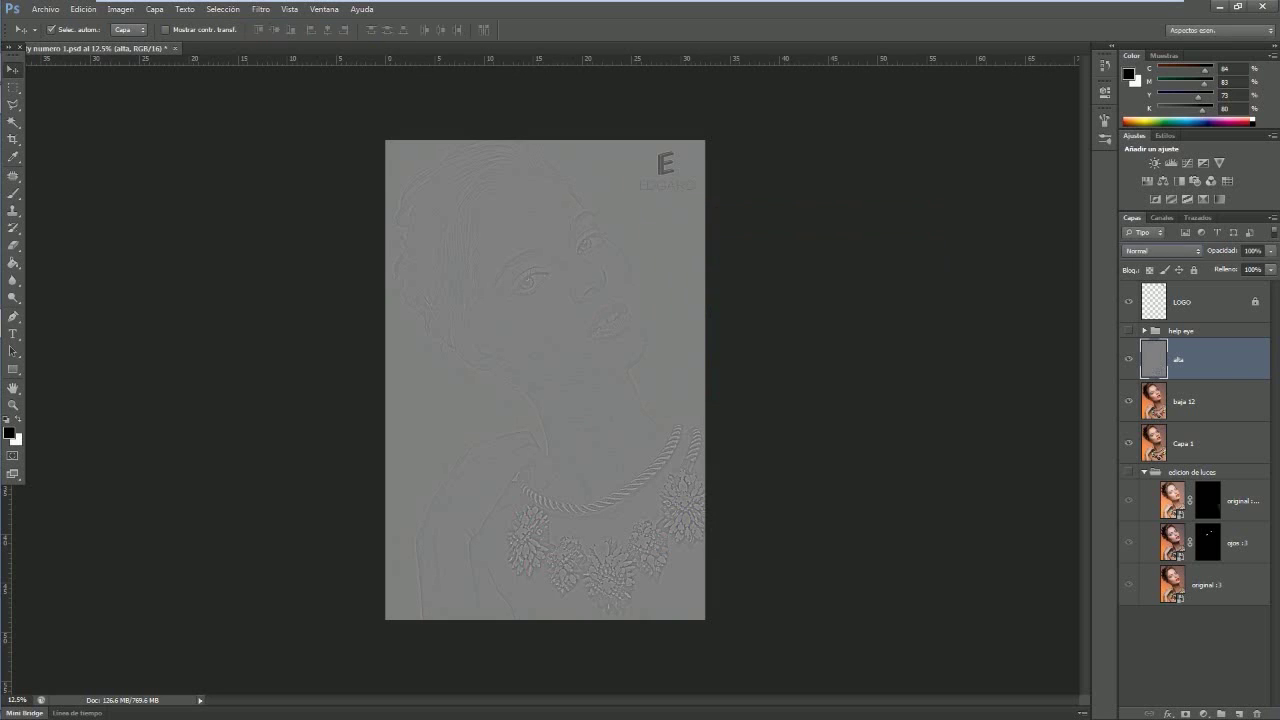
# Set the alta layer's blend mode to Luz lineal
pyautogui.click(1160, 250)
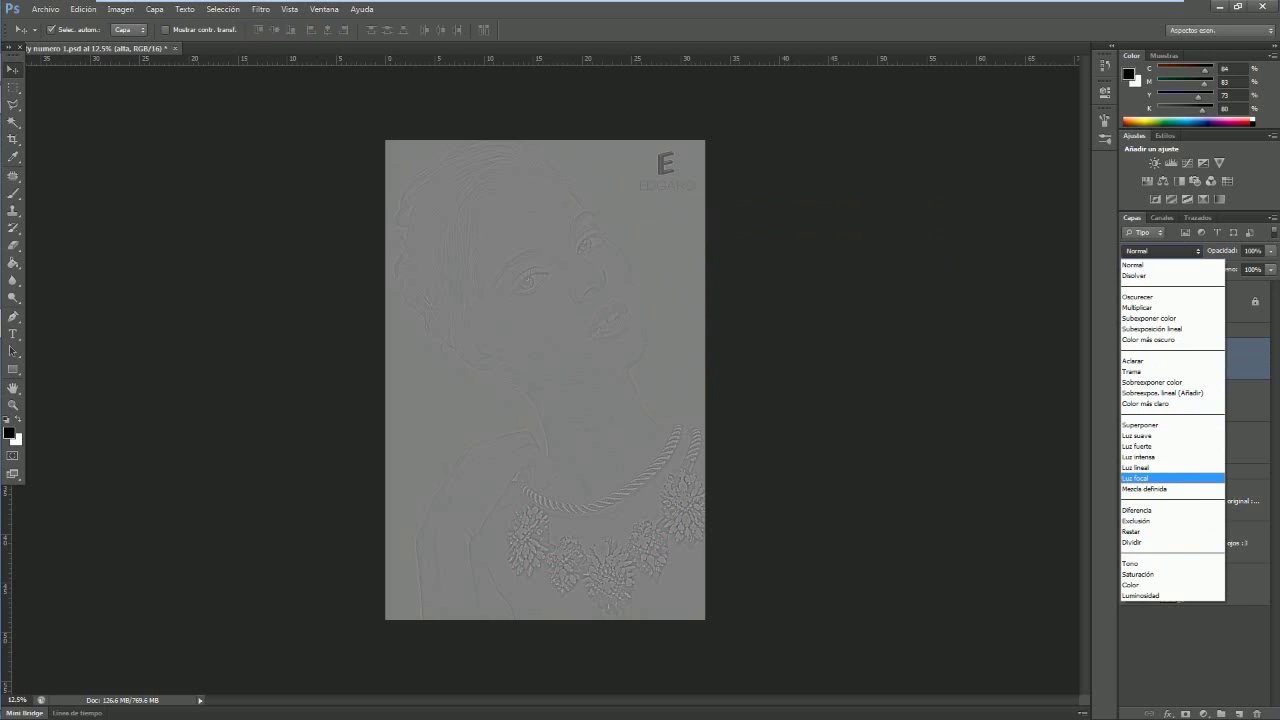
pyautogui.press('Up')
pyautogui.press('Return')
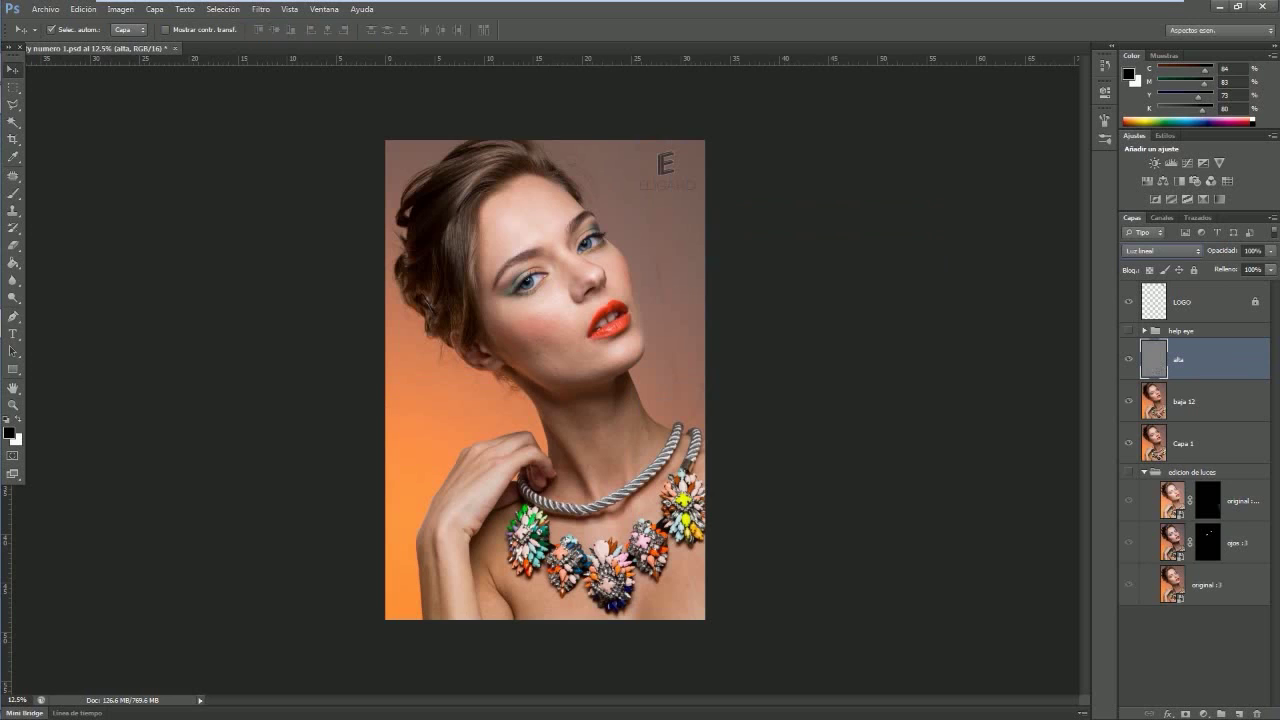
pyautogui.hotkey('alt', '[')
pyautogui.hotkey('alt', ']')
pyautogui.click(13, 297)
# Zoom to 100% on the cheek and lips
pyautogui.press('z')
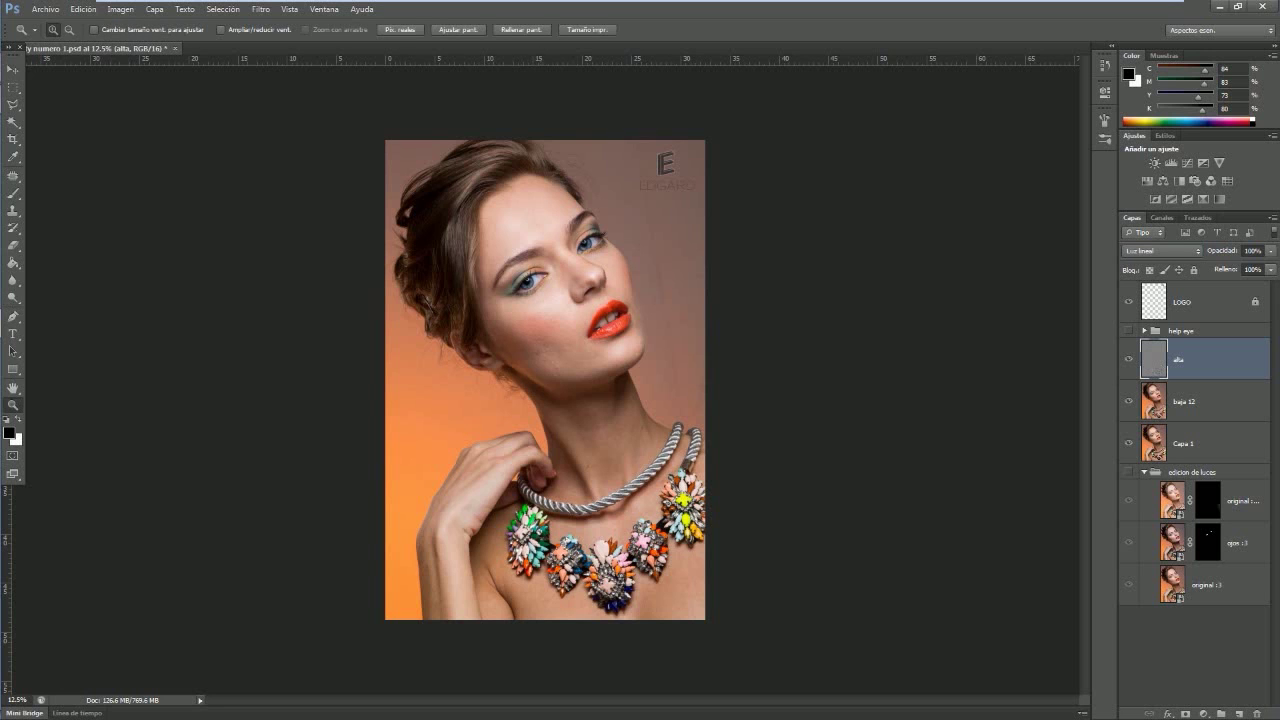
pyautogui.moveTo(524, 332); pyautogui.dragTo(566, 364)
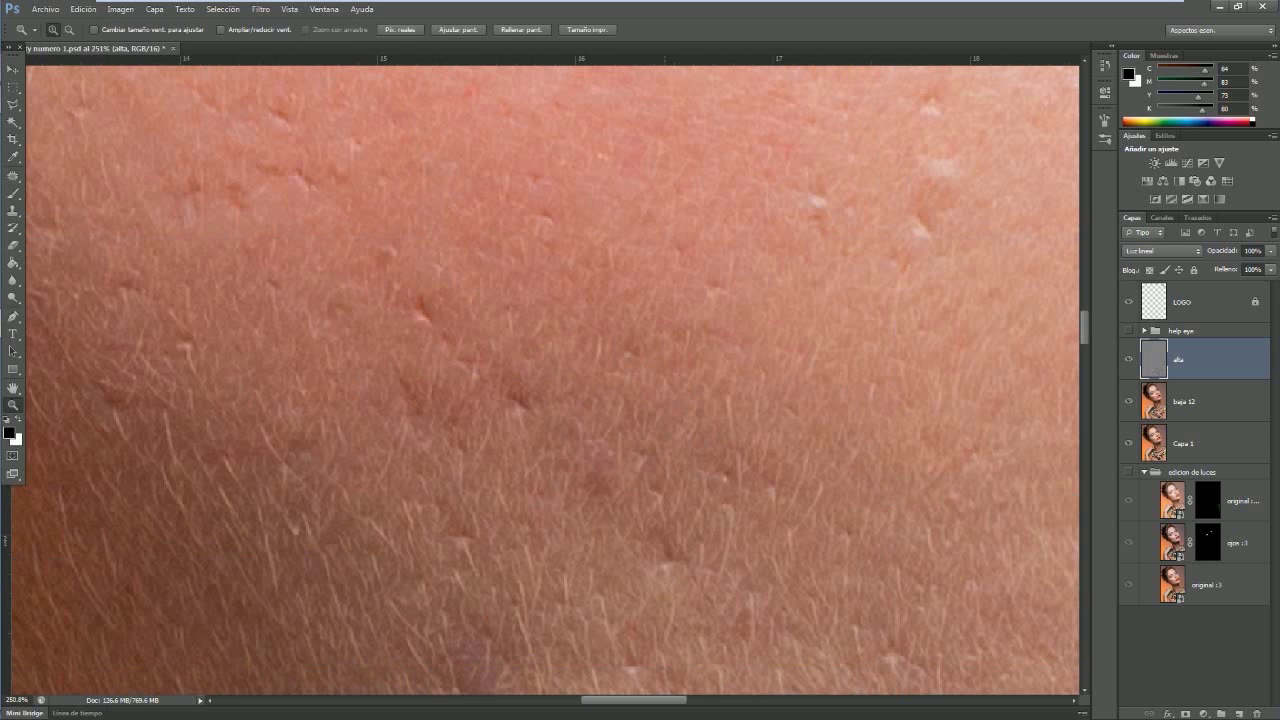
pyautogui.hotkey('ctrl', '1')
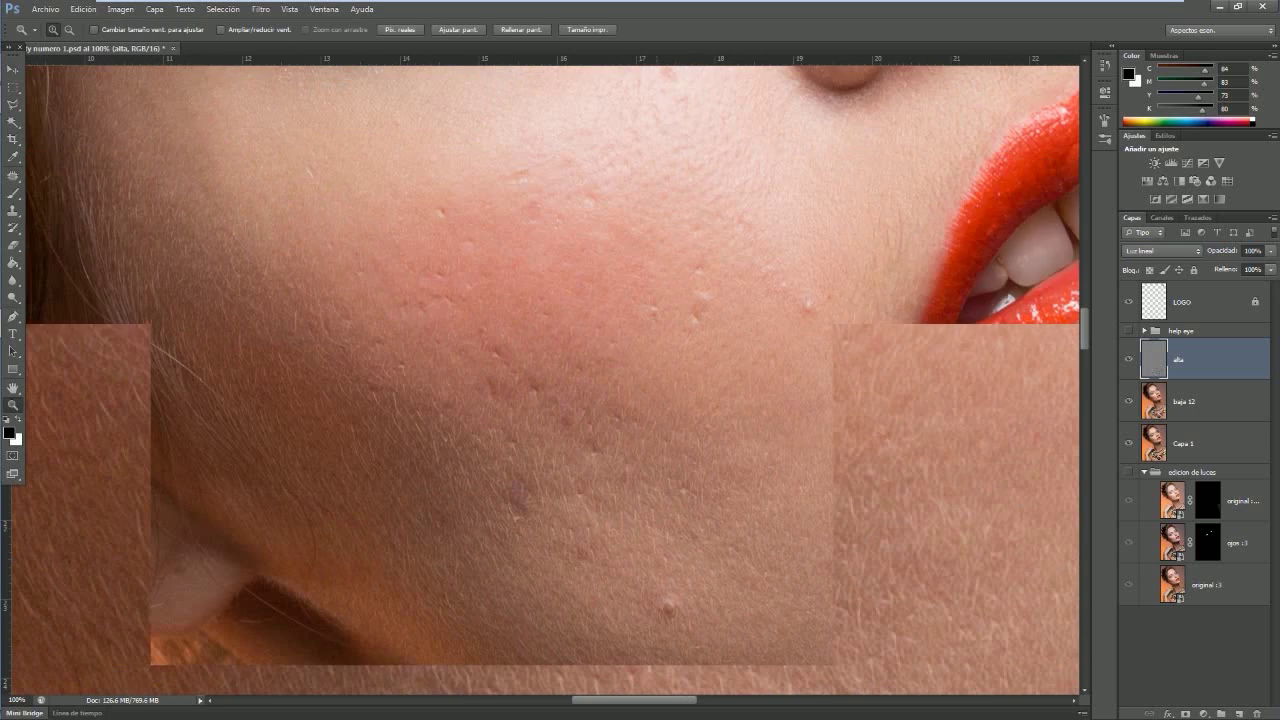
pyautogui.moveTo(560, 380); pyautogui.dragTo(484, 354)
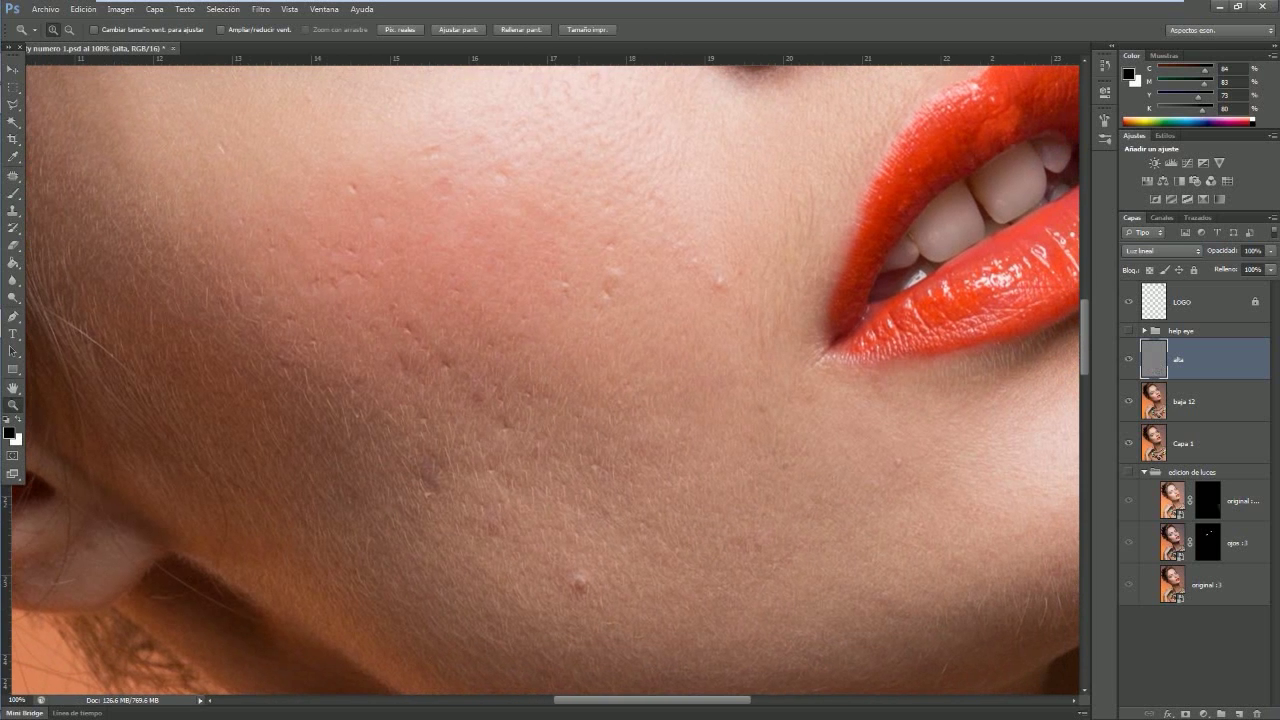
# Choose the Pincel corrector and duplicate alta as 'alta copia'
pyautogui.press('v')
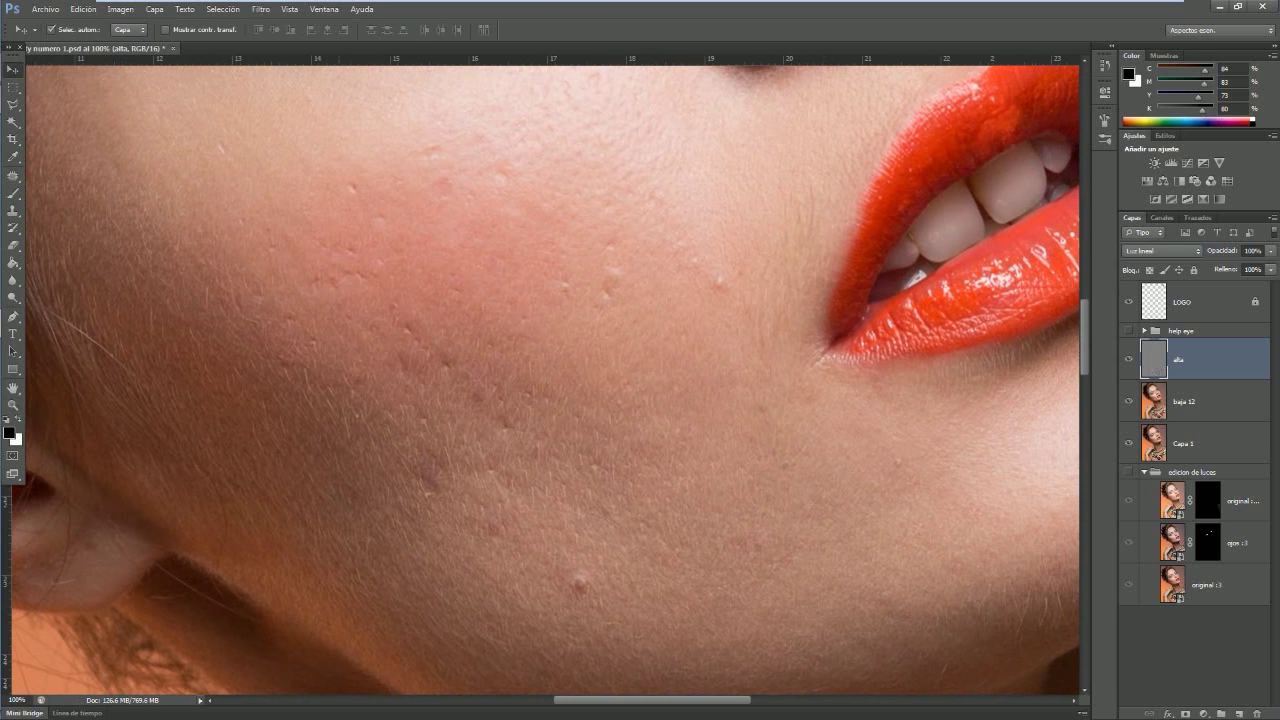
pyautogui.press('j')
pyautogui.rightClick(13, 175)
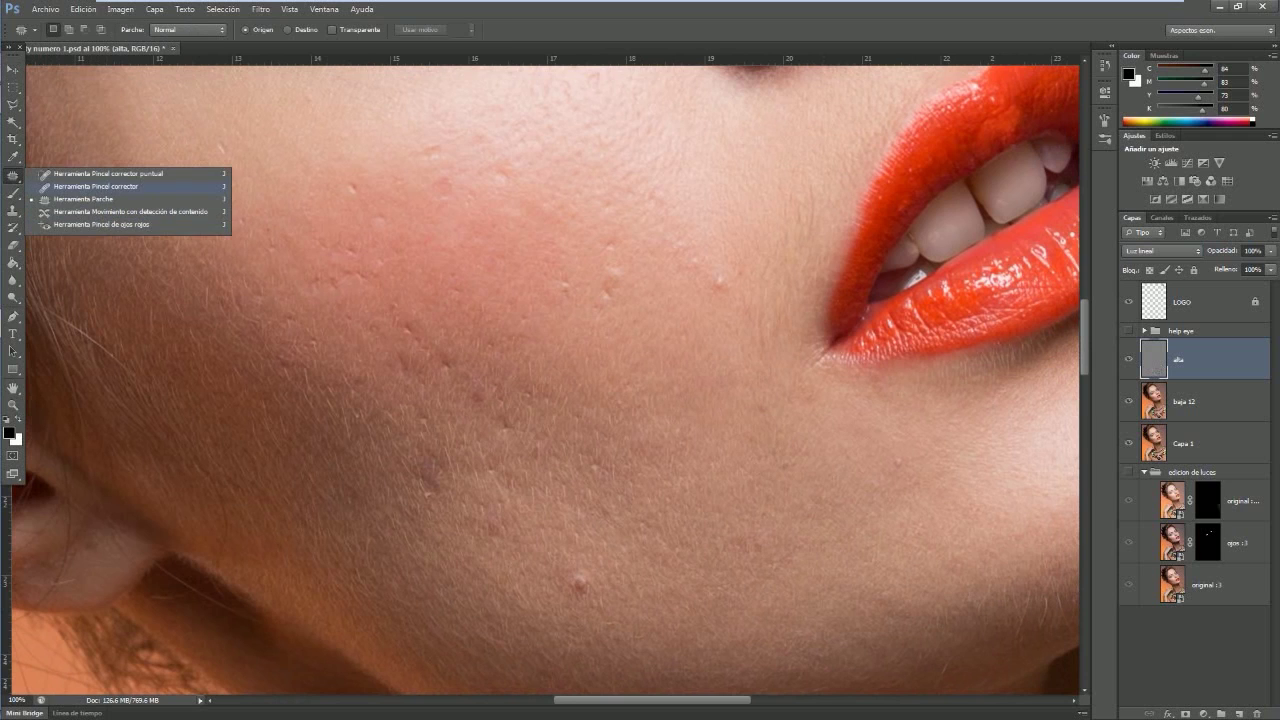
pyautogui.click(100, 186)
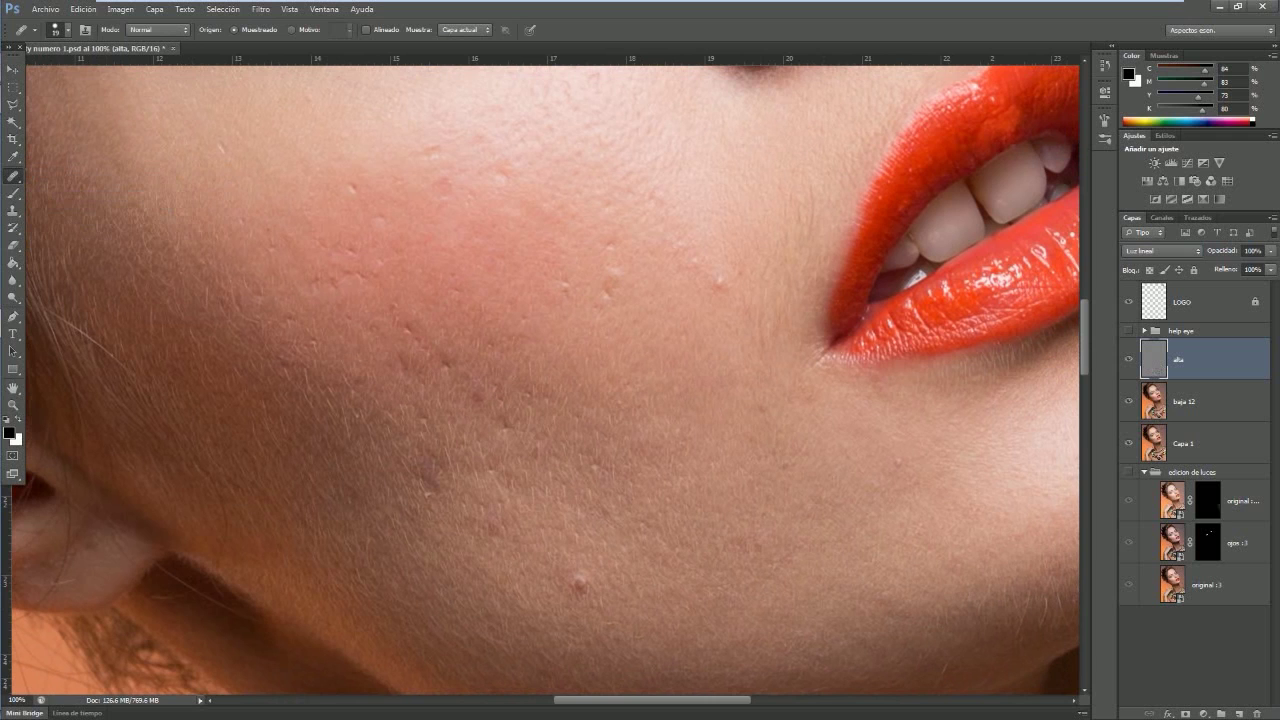
pyautogui.rightClick(13, 175)
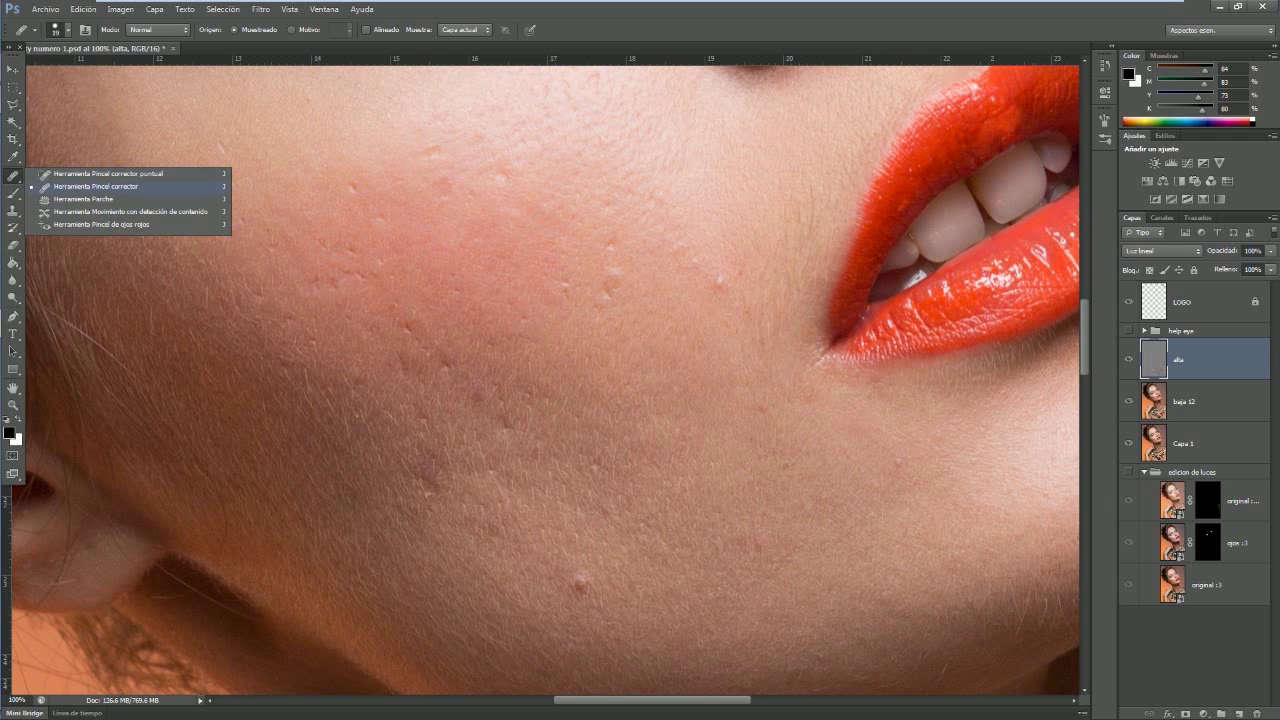
pyautogui.click(95, 186)
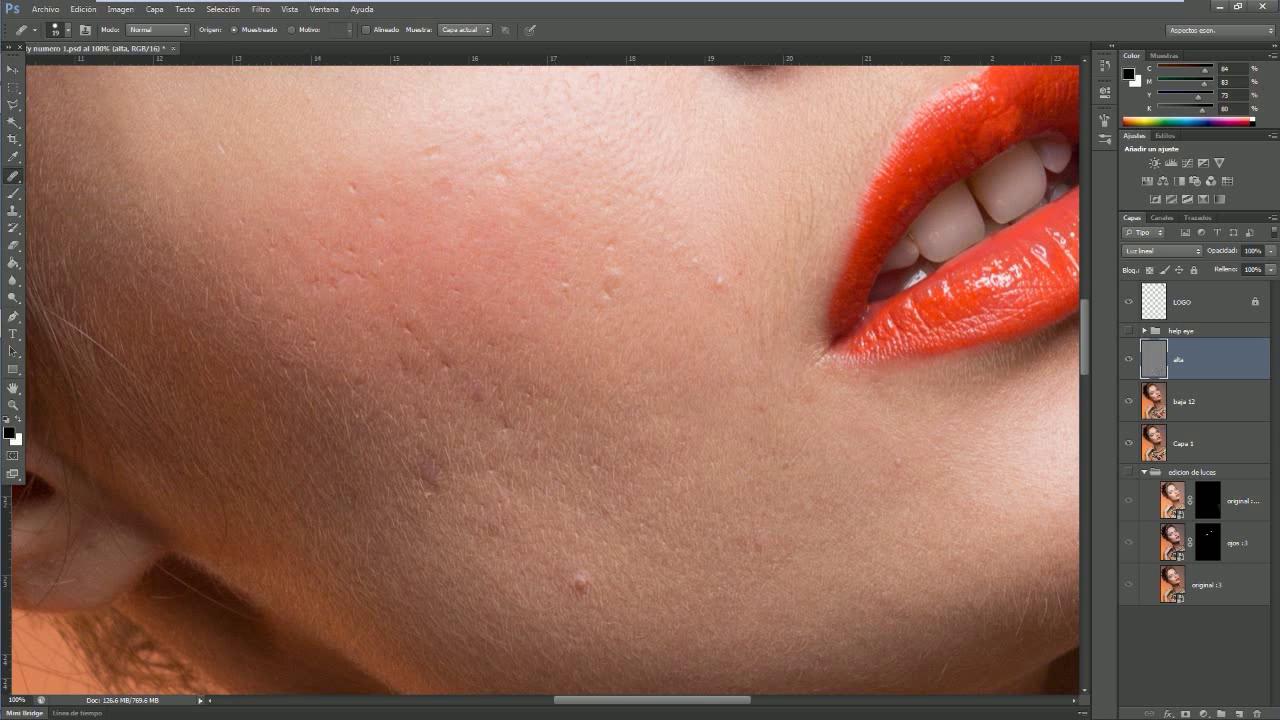
pyautogui.moveTo(1190, 650); pyautogui.dragTo(1221, 713)
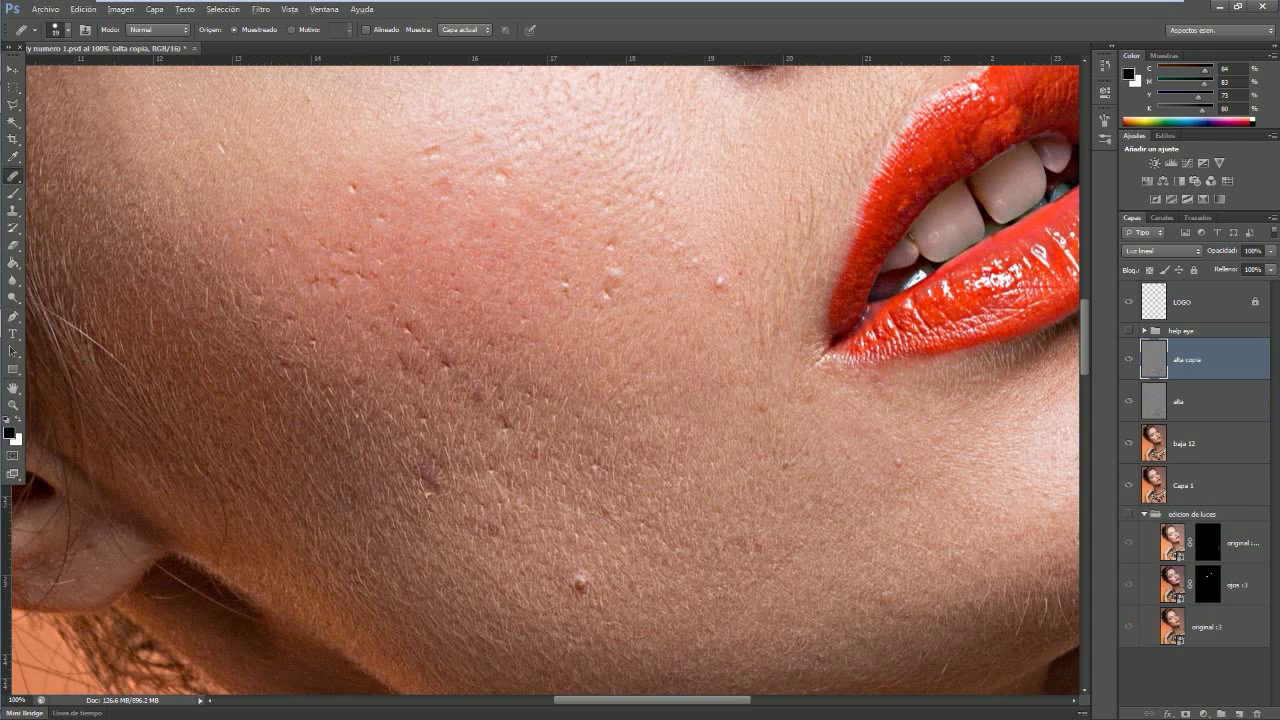
pyautogui.hotkey('ctrl', 'alt', 'g')
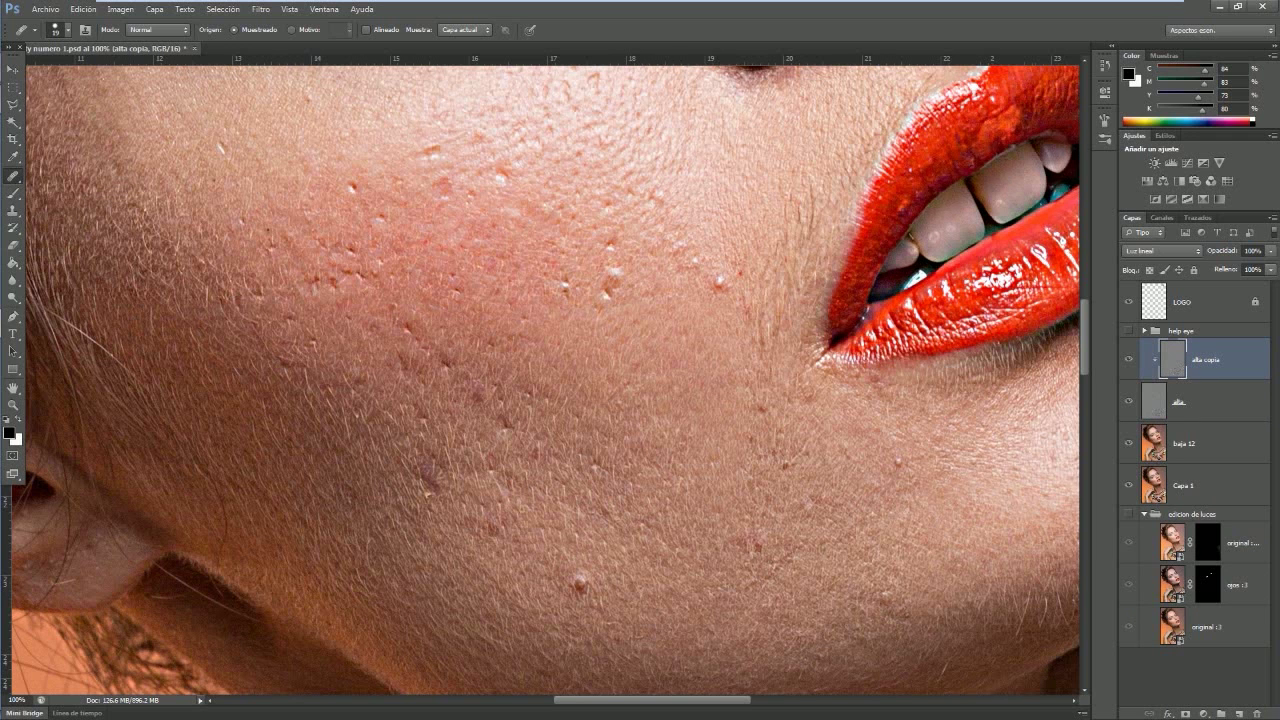
pyautogui.hotkey('alt', '[')
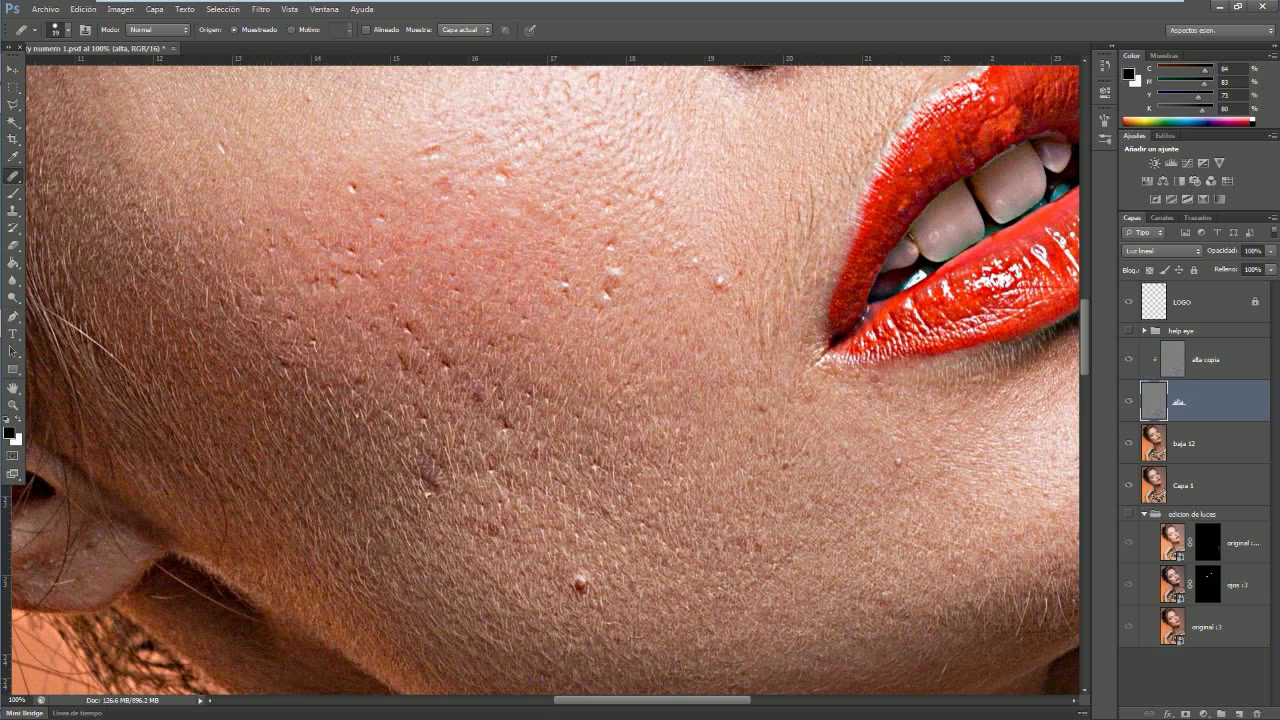
pyautogui.hotkey('alt', ']')
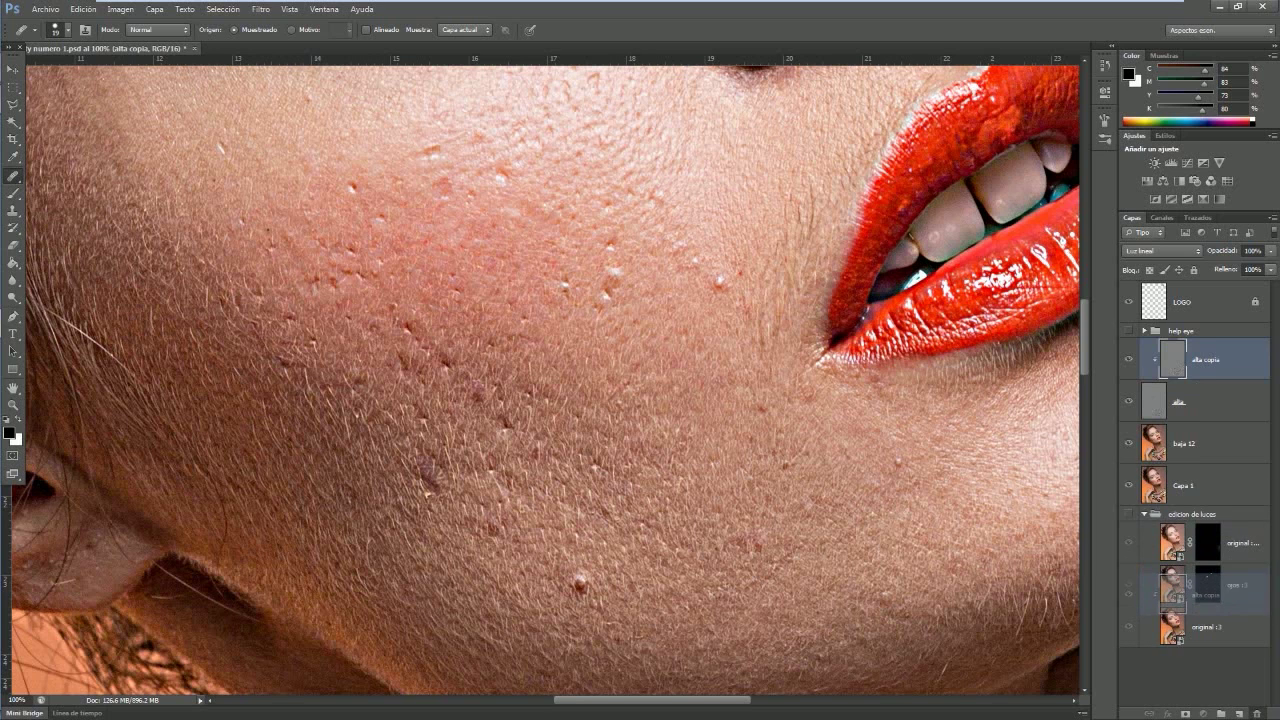
pyautogui.hotkey('ctrl', 'e')
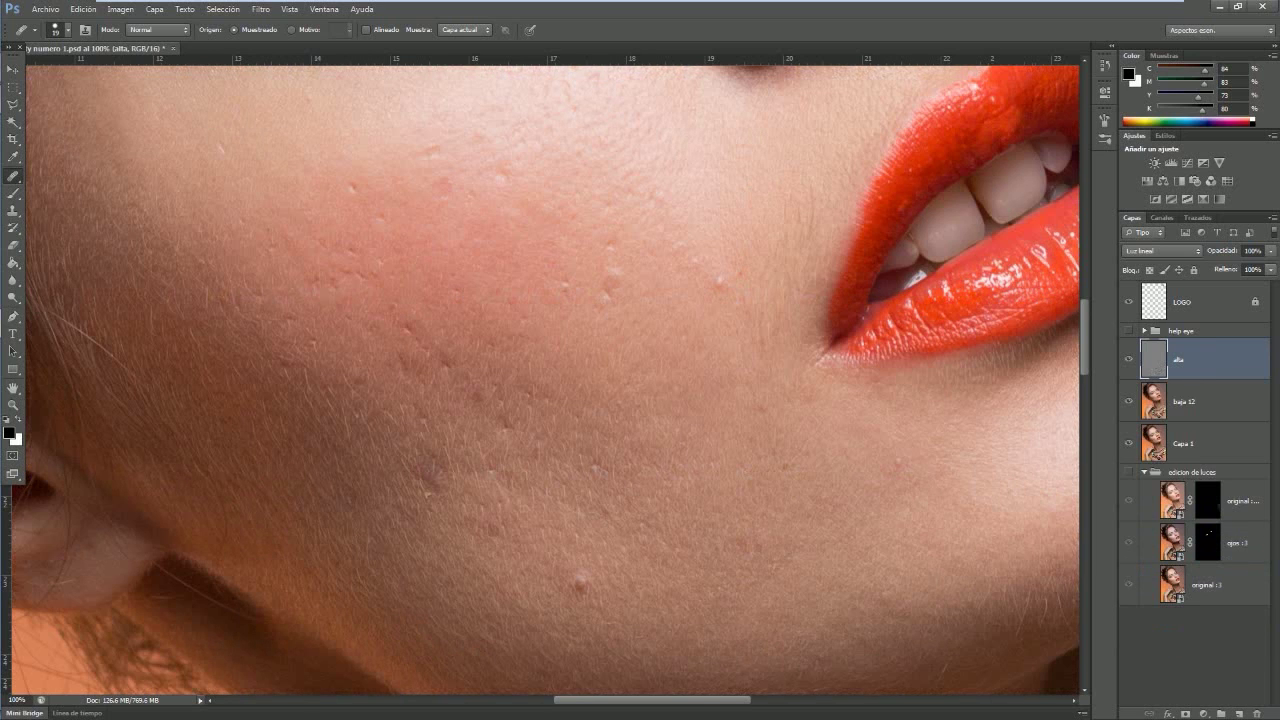
# Heal the small lower-cheek blemish on alta, compare with baja 12, then zoom out
pyautogui.scroll(-2, 550, 380)
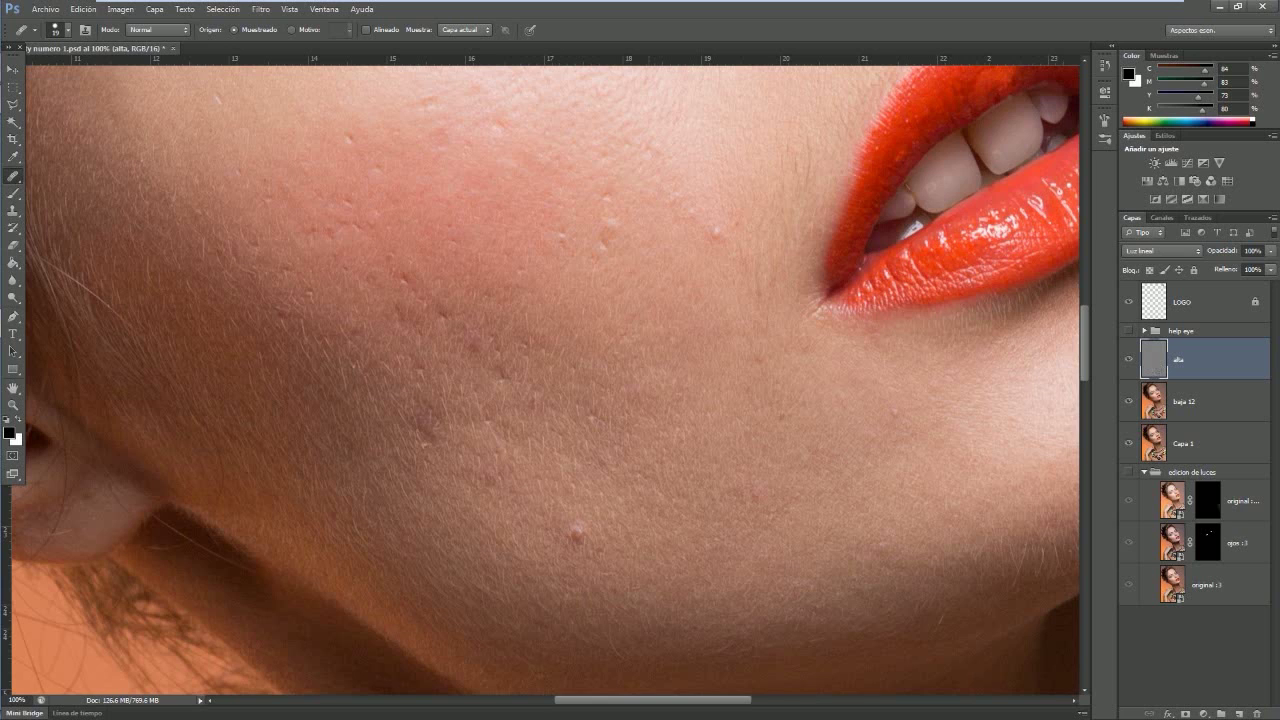
pyautogui.click(576, 532)
pyautogui.hotkey('alt', '[')
pyautogui.moveTo(725, 495); pyautogui.dragTo(632, 585)
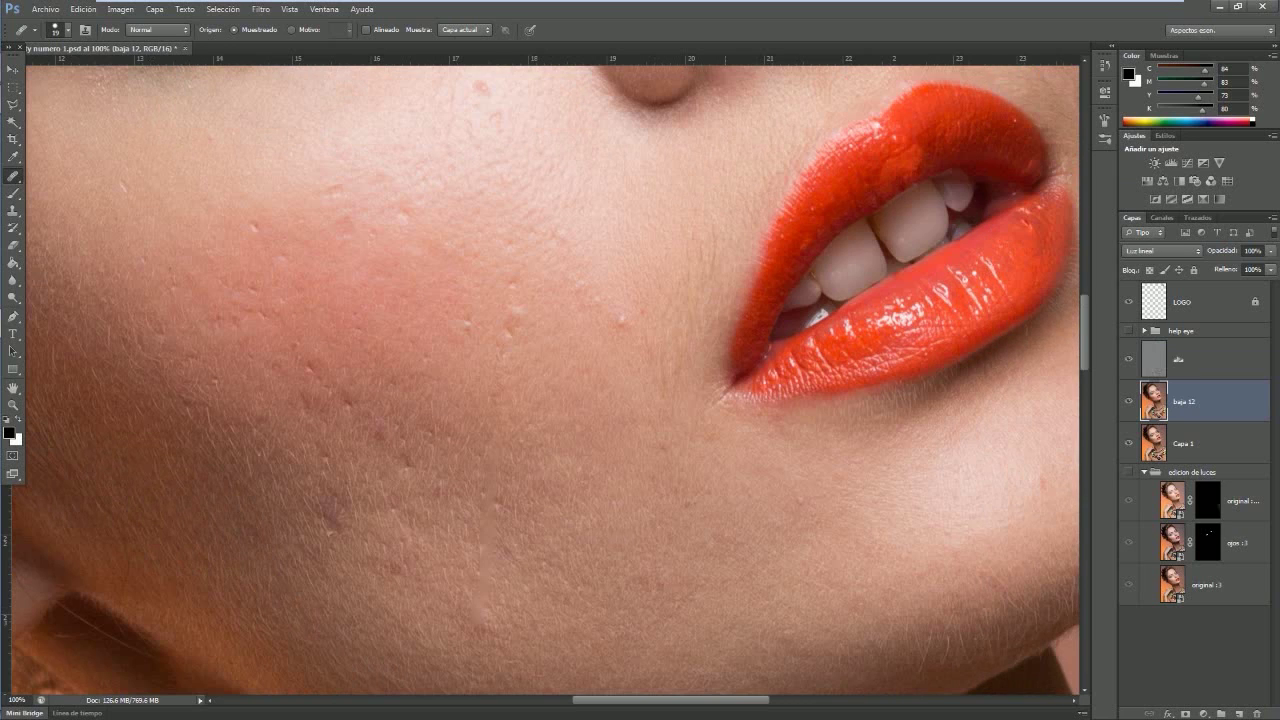
pyautogui.hotkey('alt', ']')
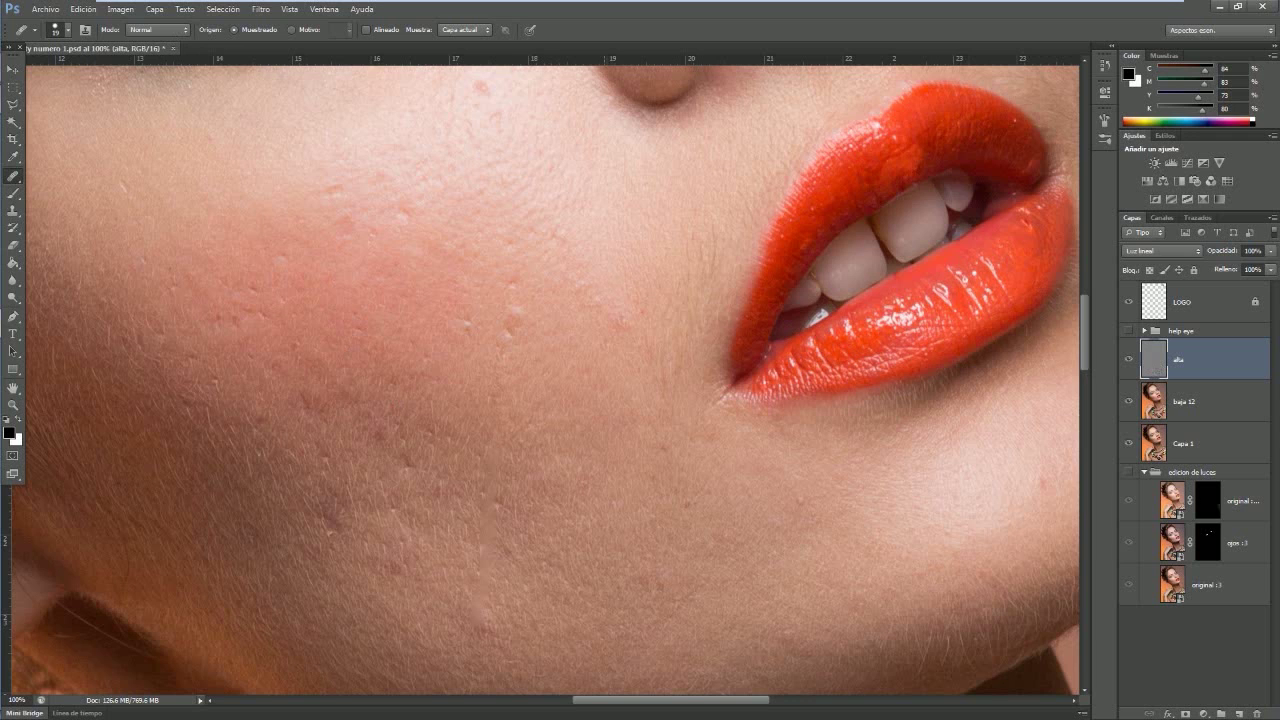
pyautogui.hotkey('ctrl', '-')
pyautogui.hotkey('ctrl', '-')
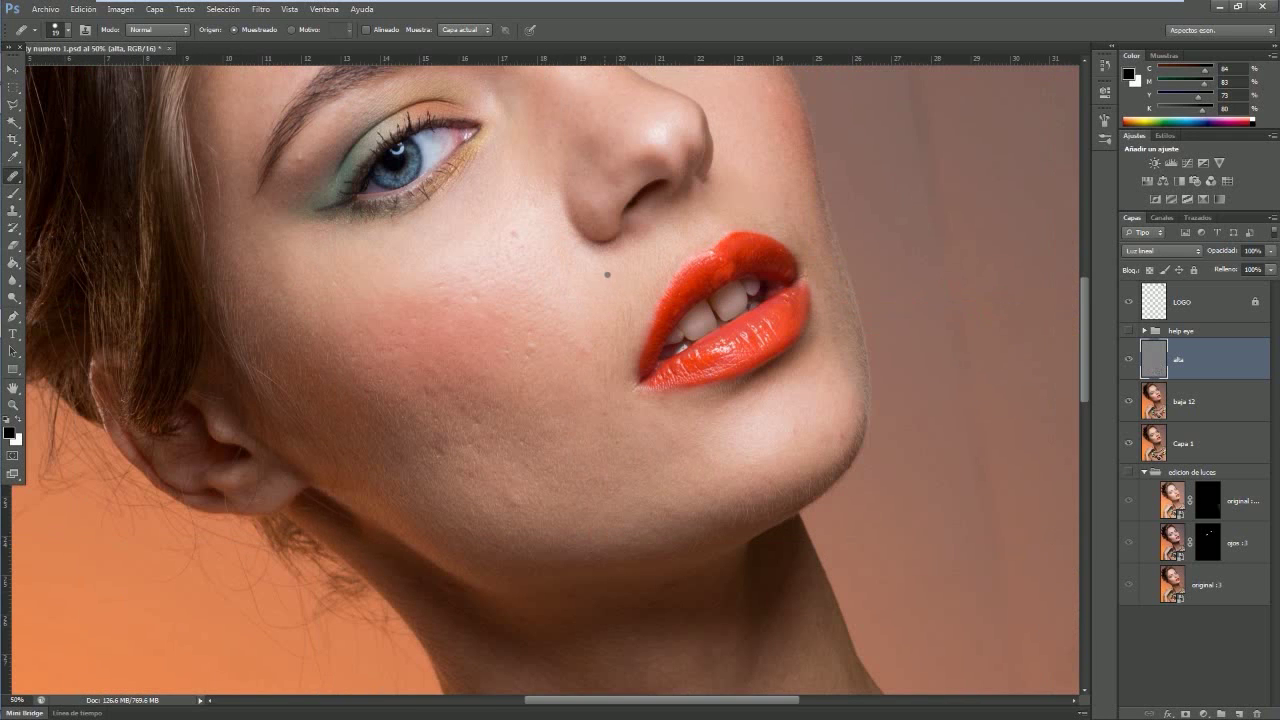
# Make baja 12 active, zoom out to the whole face, and choose the Patch tool
pyautogui.moveTo(607, 274); pyautogui.dragTo(650, 349)
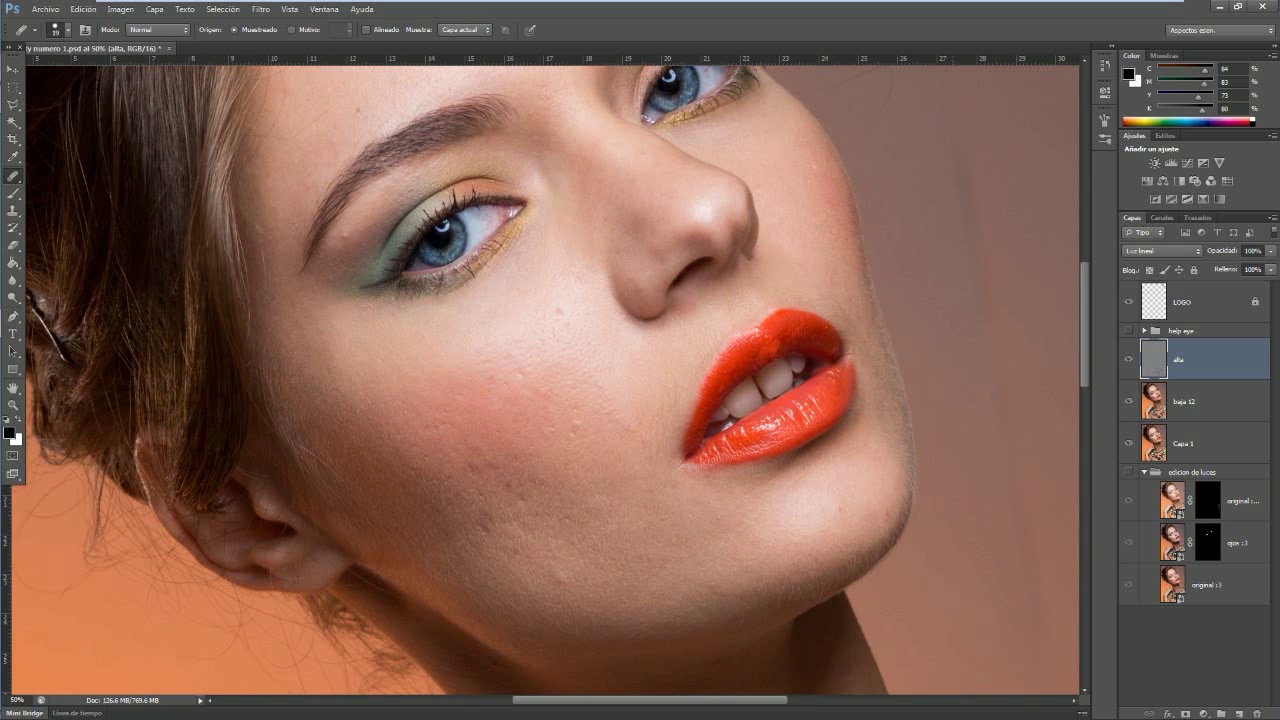
pyautogui.hotkey('alt', '[')
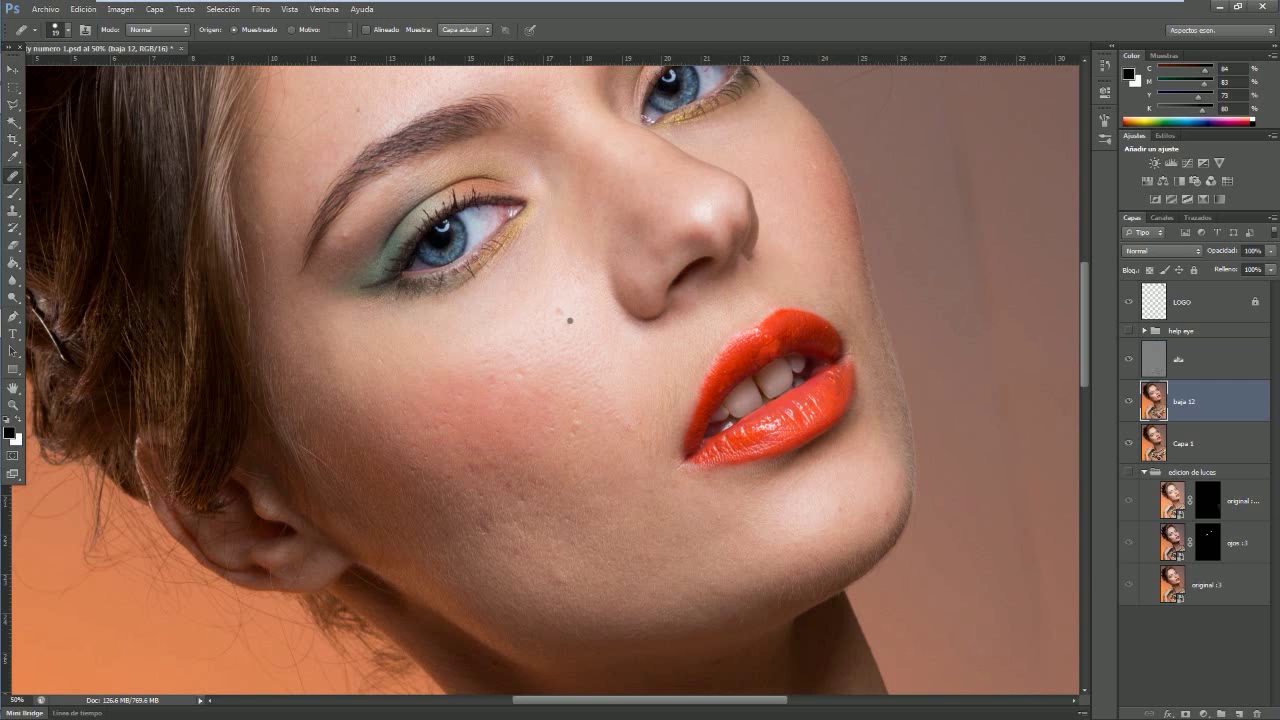
pyautogui.scroll(-1, 562, 338)
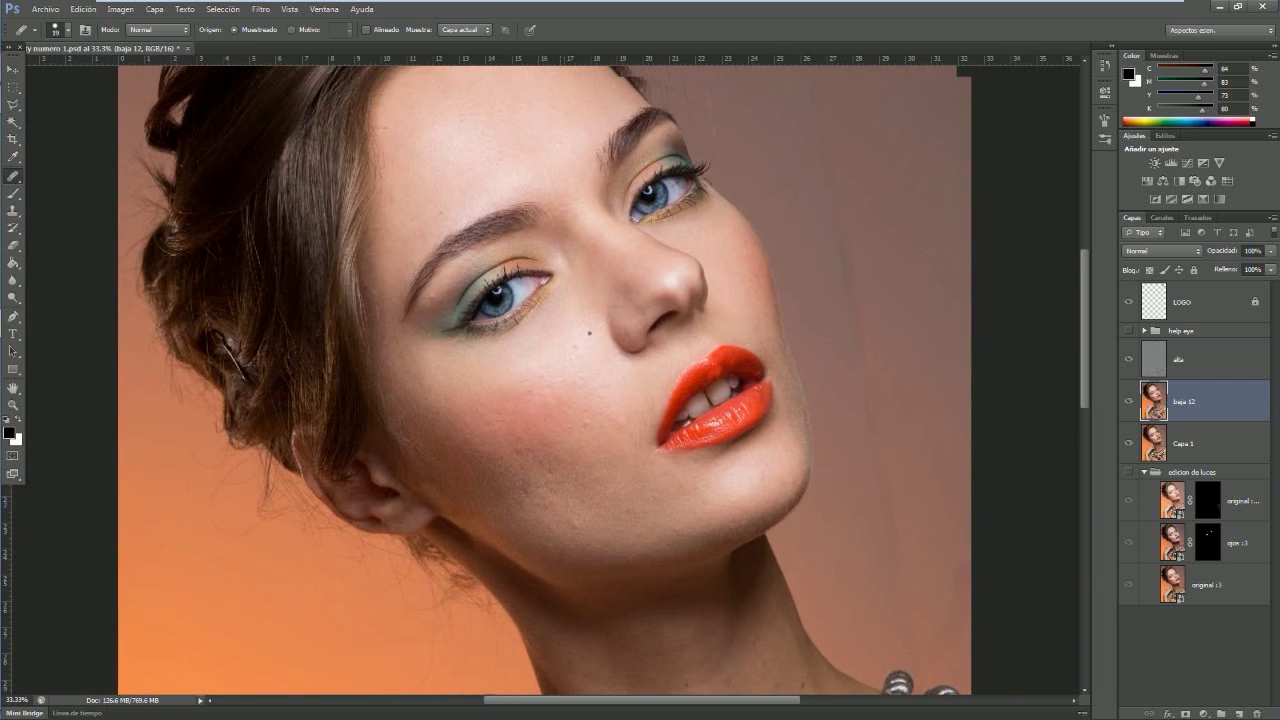
pyautogui.moveTo(562, 338); pyautogui.dragTo(624, 444)
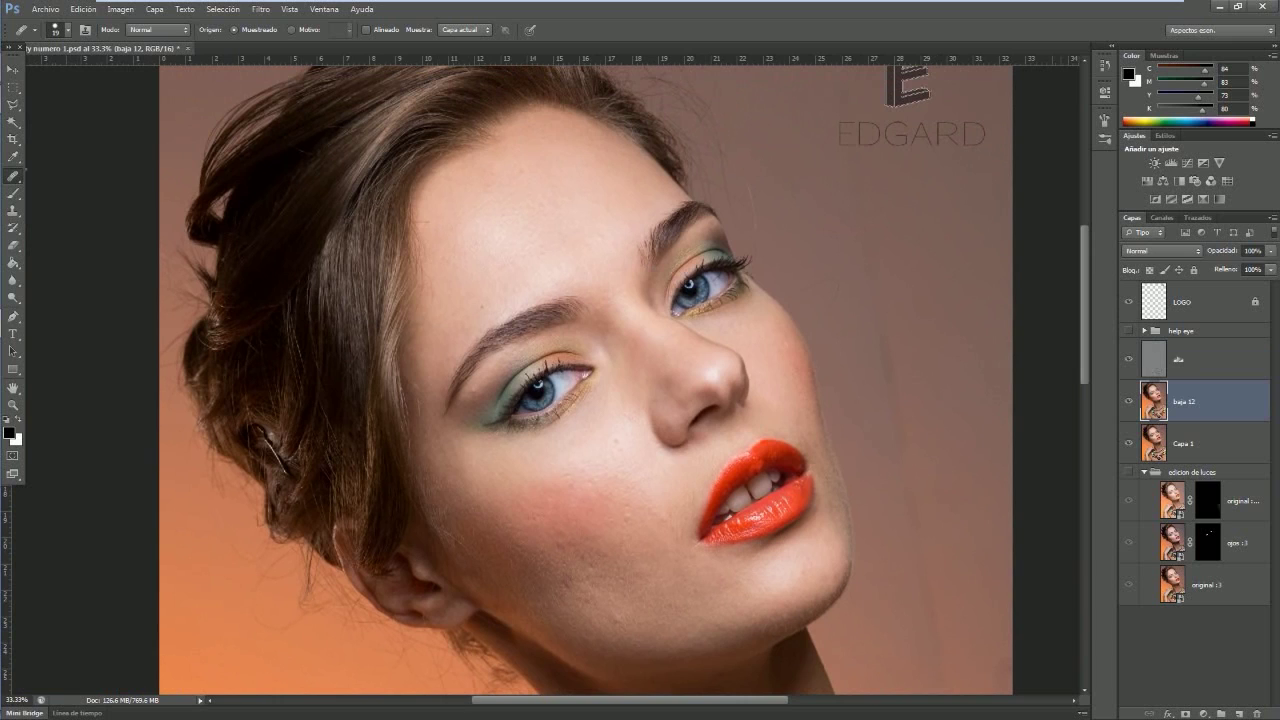
pyautogui.rightClick(13, 176)
pyautogui.click(84, 199)
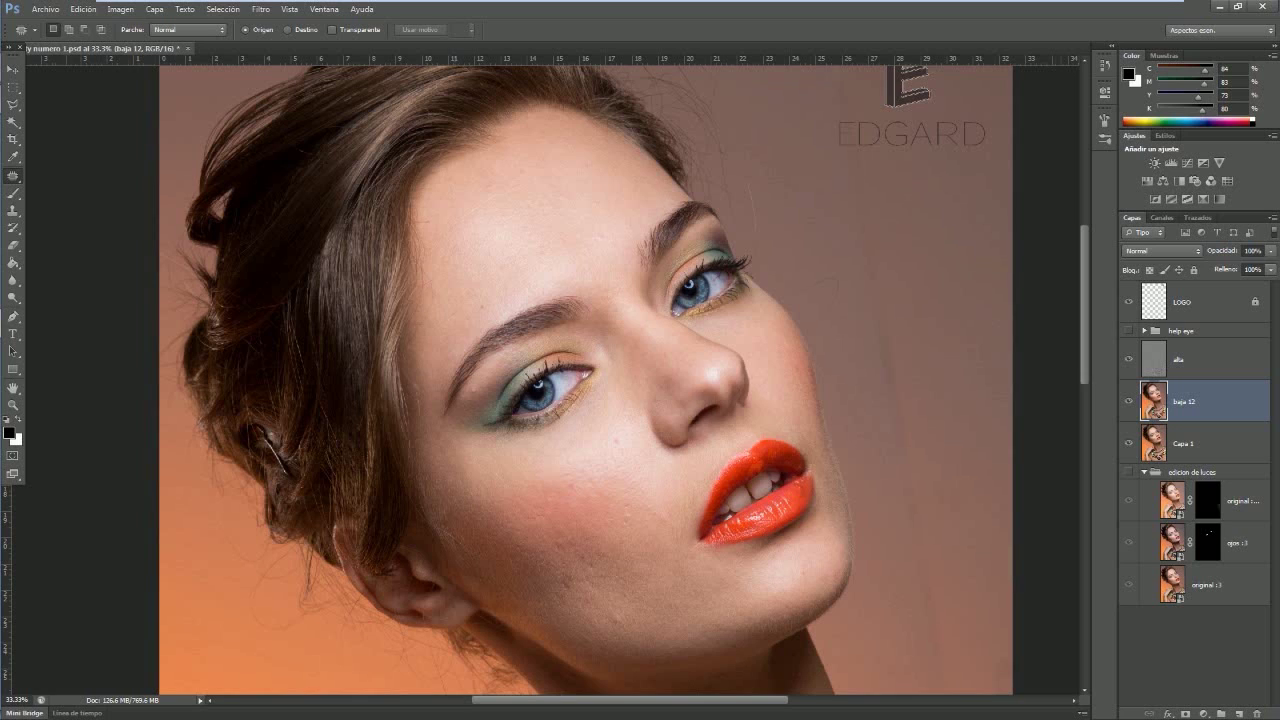
# Patch the blotchy forehead areas on baja 12 with nearby clean skin
pyautogui.moveTo(456, 246); pyautogui.dragTo(504, 242)
pyautogui.hotkey('ctrl', 'd')
pyautogui.moveTo(520, 162)
pyautogui.mouseDown()
pyautogui.moveTo(602, 168)
pyautogui.moveTo(522, 166)
pyautogui.mouseUp()
pyautogui.moveTo(512, 198)
pyautogui.mouseDown()
pyautogui.moveTo(596, 200)
pyautogui.moveTo(536, 212)
pyautogui.mouseUp()
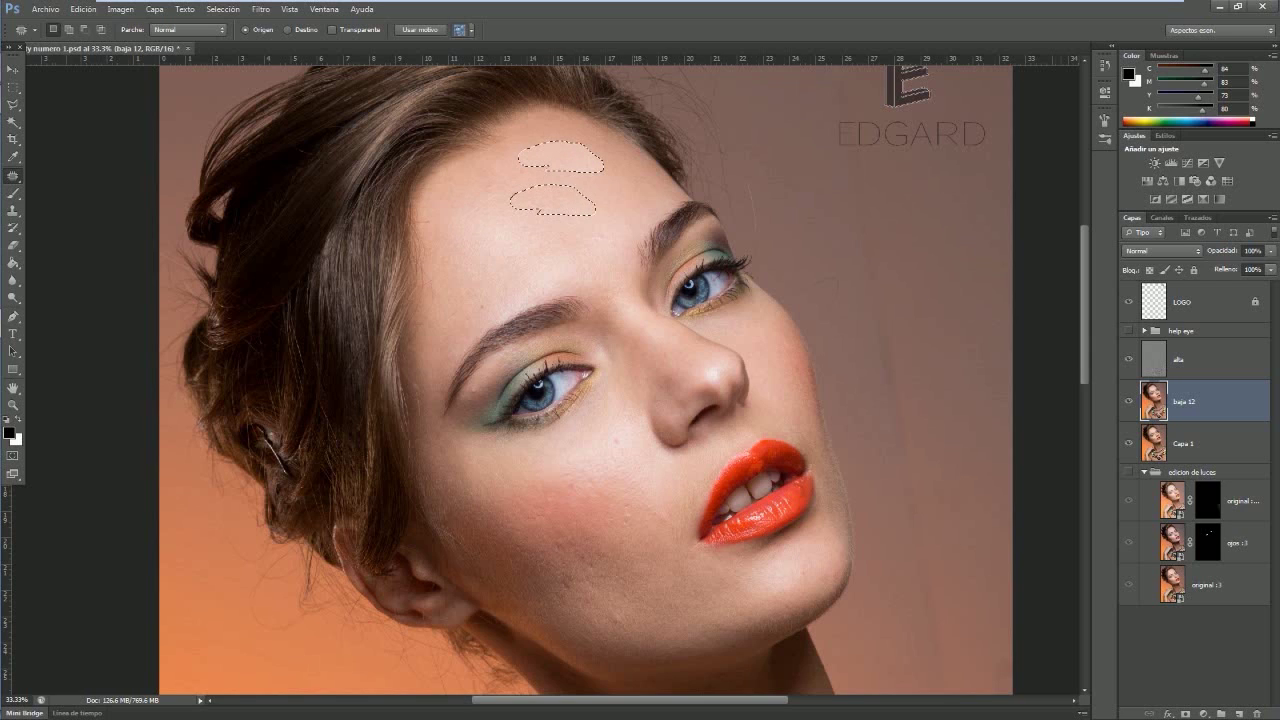
pyautogui.moveTo(553, 200); pyautogui.dragTo(561, 156)
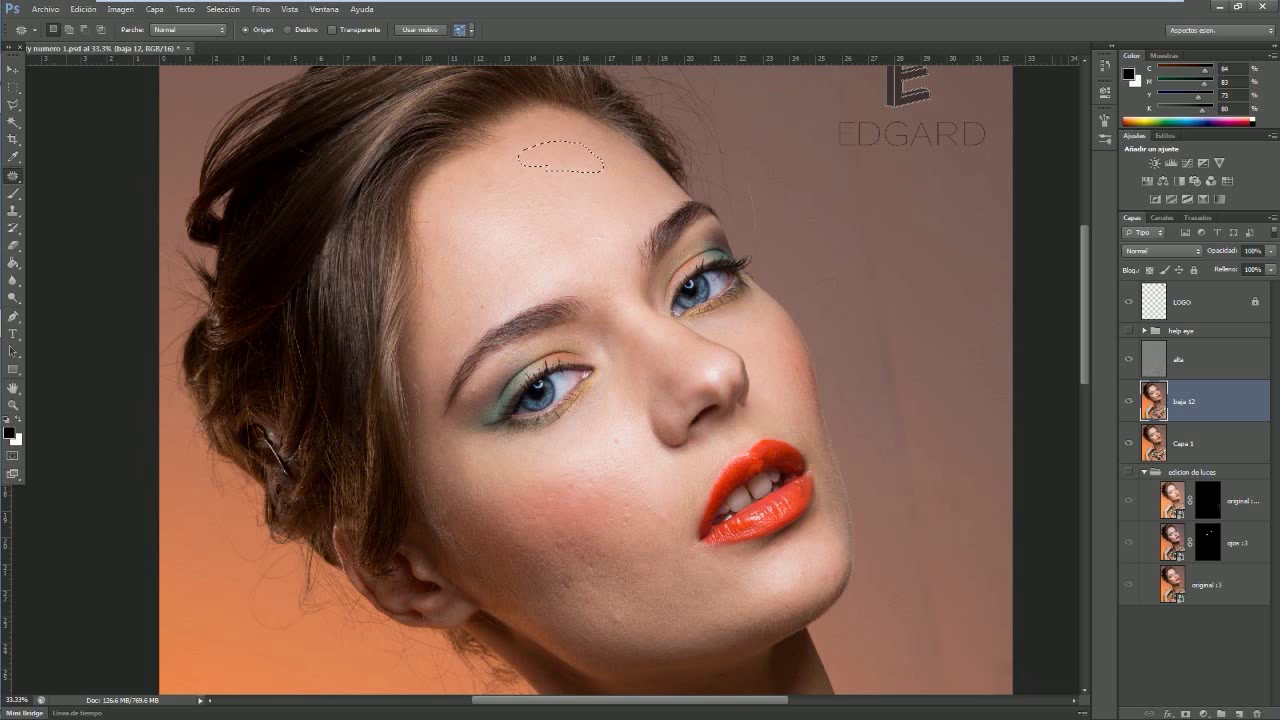
pyautogui.hotkey('ctrl', 'd')
# Patch the blotchy left cheek with nearby skin and zoom out to 25%
pyautogui.moveTo(600, 400); pyautogui.dragTo(568, 304)
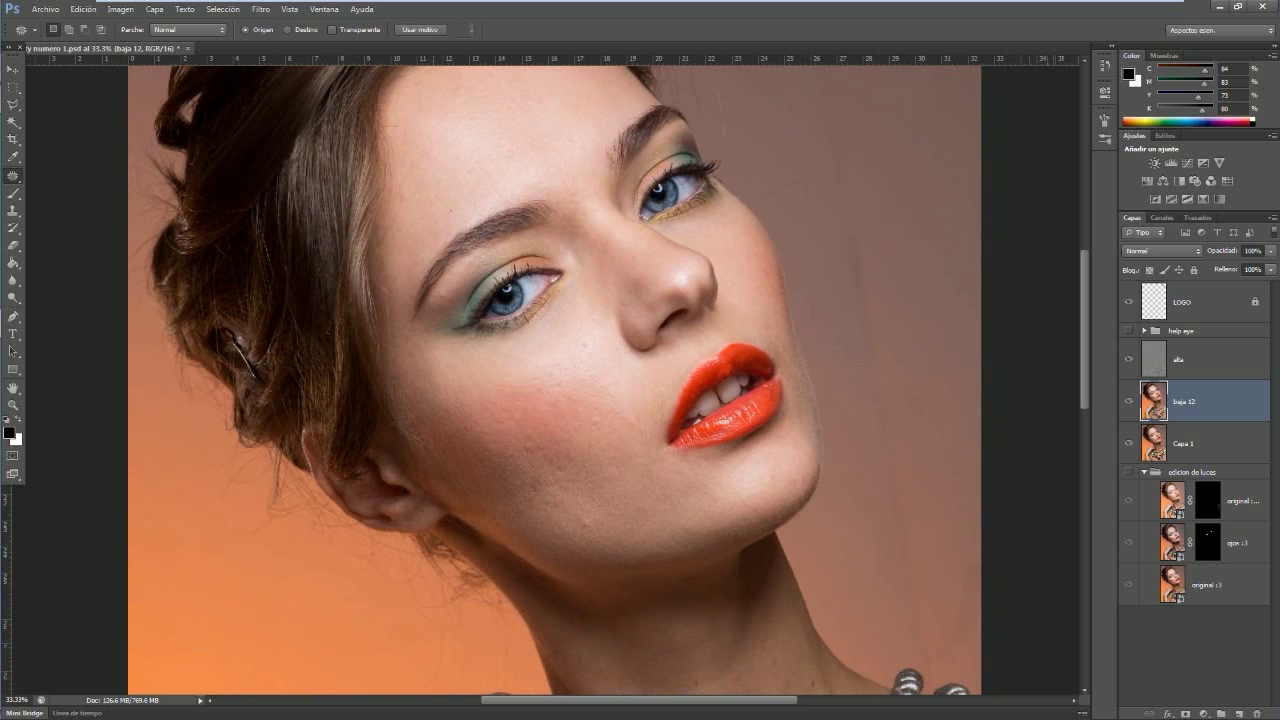
pyautogui.moveTo(430, 368); pyautogui.dragTo(508, 395)
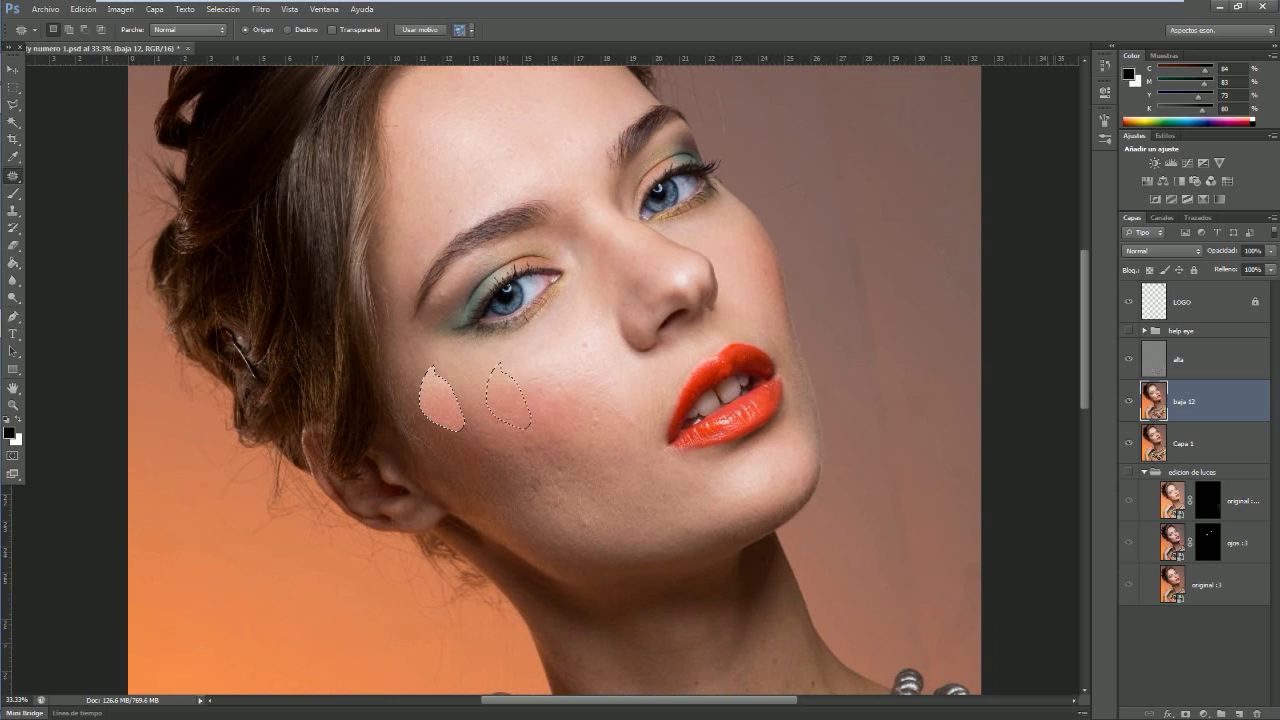
pyautogui.hotkey('ctrl', 'd')
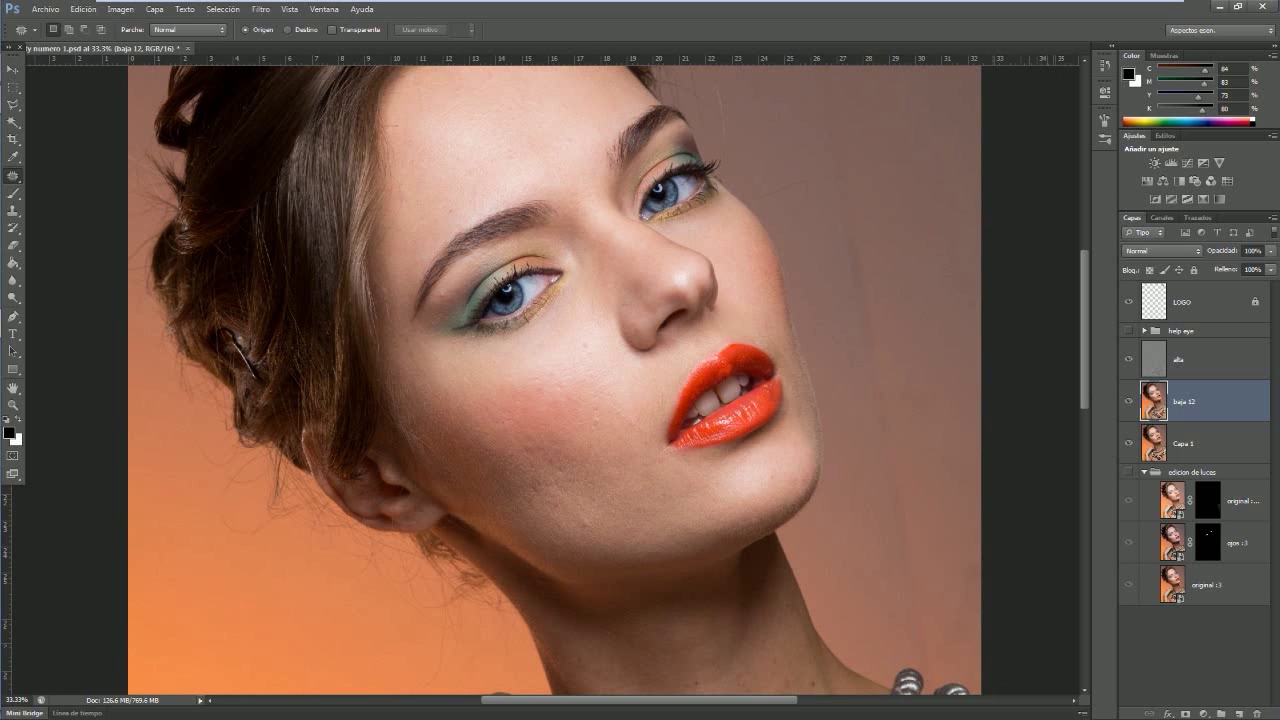
pyautogui.hotkey('ctrl', '-')
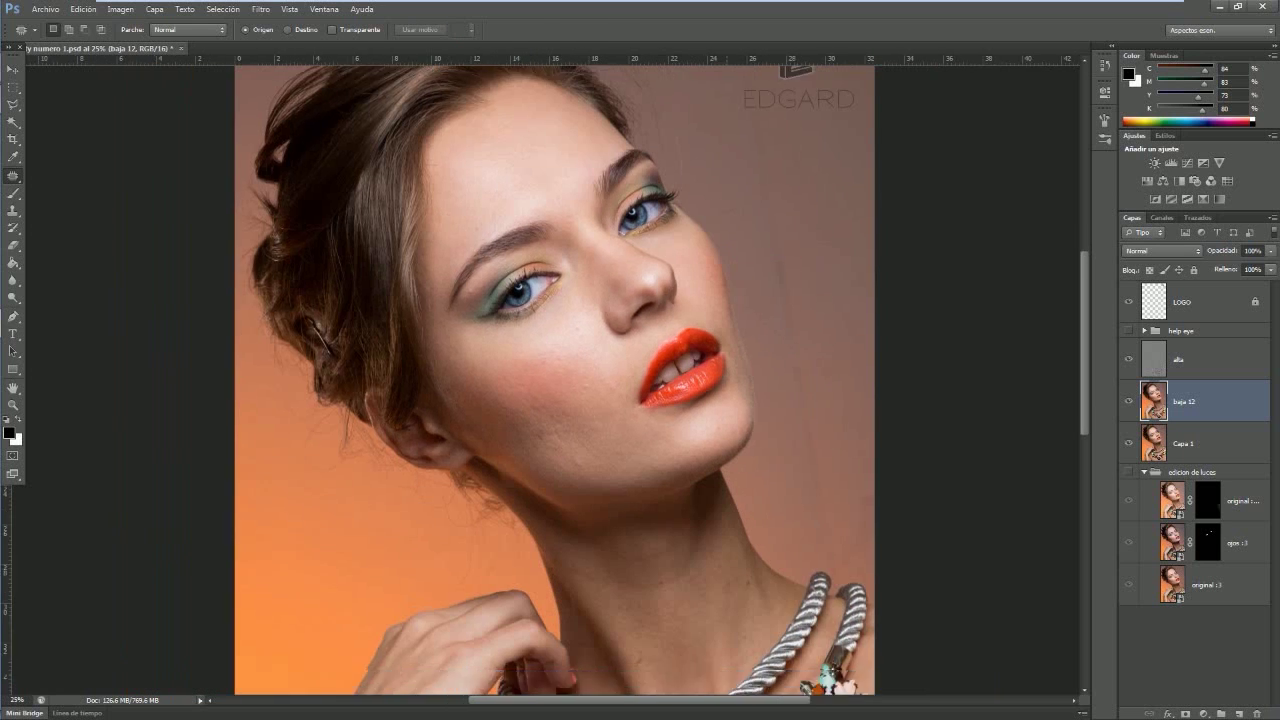
# Group alta and baja 12 into a group named 'frecuencia 12'
pyautogui.moveTo(550, 380); pyautogui.dragTo(516, 424)
pyautogui.press('v')
pyautogui.press('v')
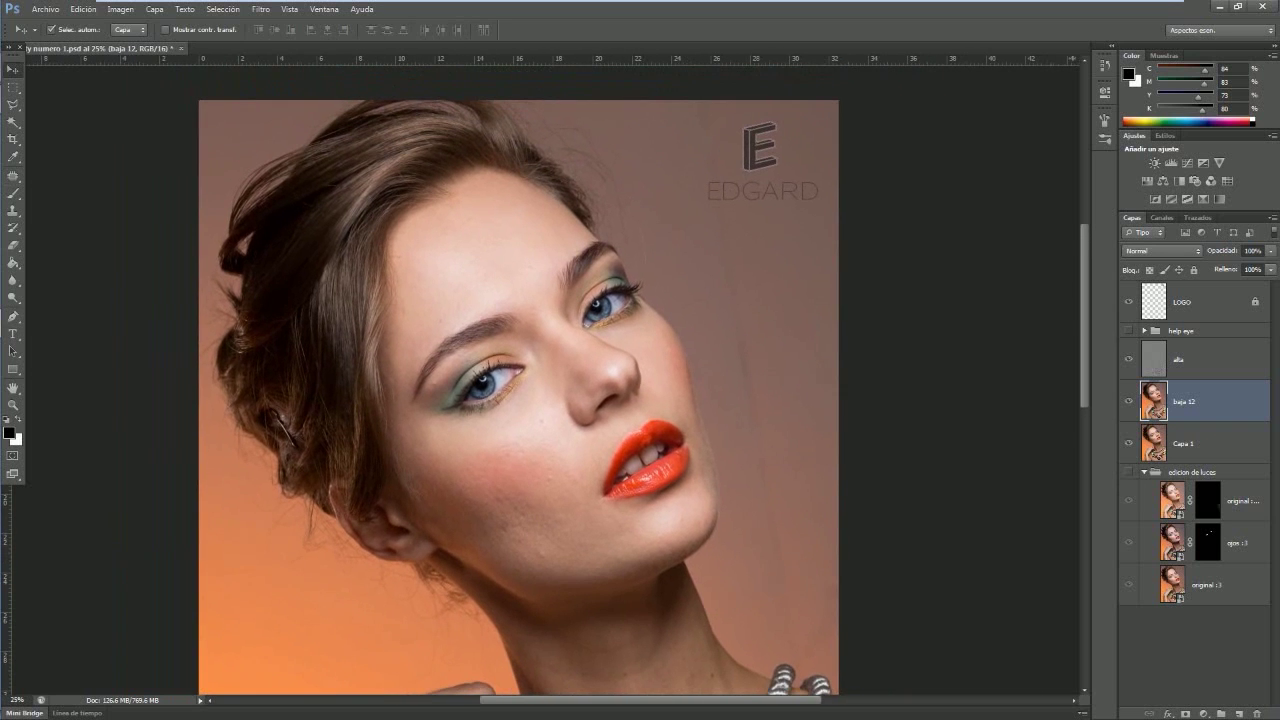
pyautogui.hotkey('alt', ']')
pyautogui.hotkey('alt', 'shift', '[')
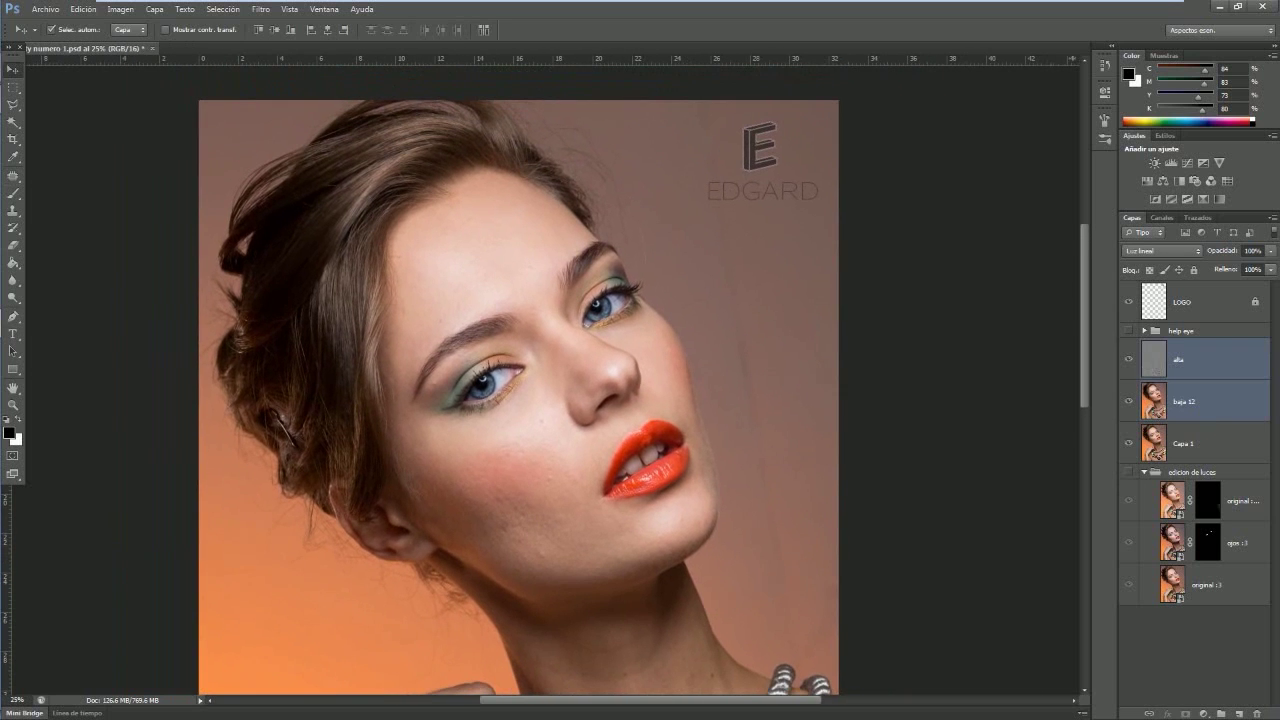
pyautogui.hotkey('ctrl', 'g')
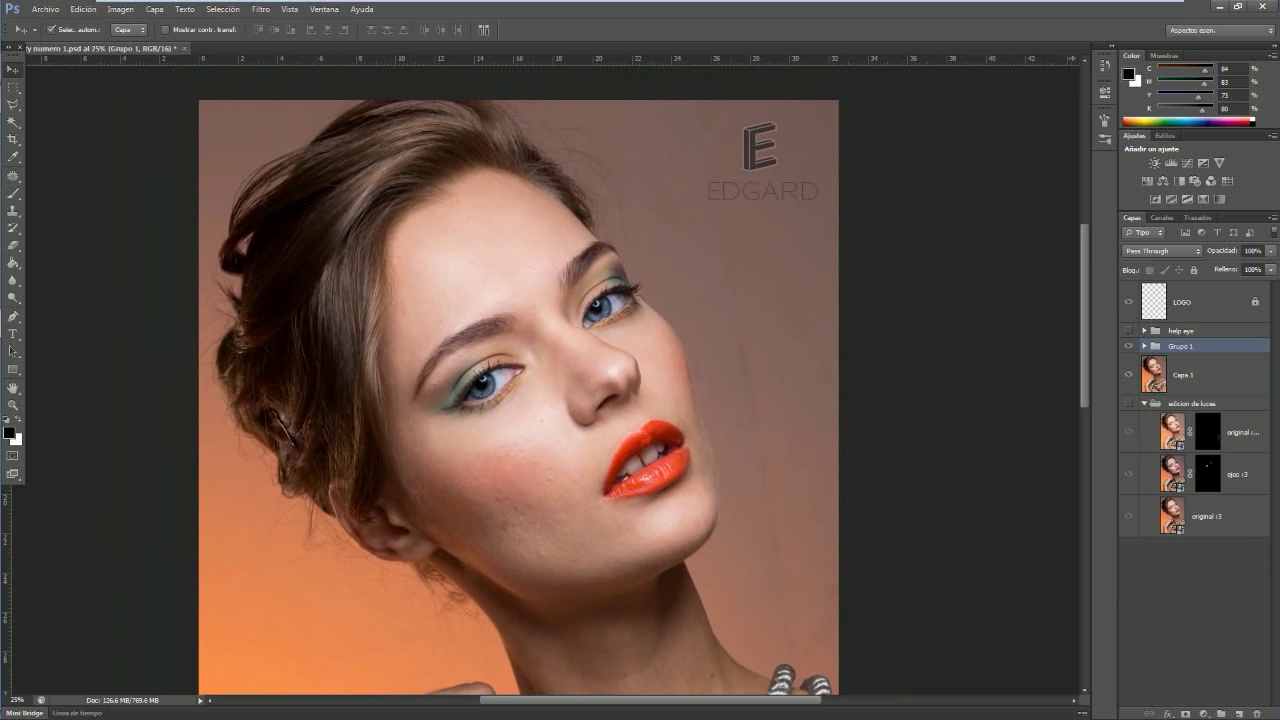
pyautogui.doubleClick(1180, 346)
pyautogui.write('frecu')
pyautogui.write('encia 12')
pyautogui.press('Return')
# Expand frecuencia 12, hide Capa 1, and select both baja 12 and alta
pyautogui.click(1144, 346)
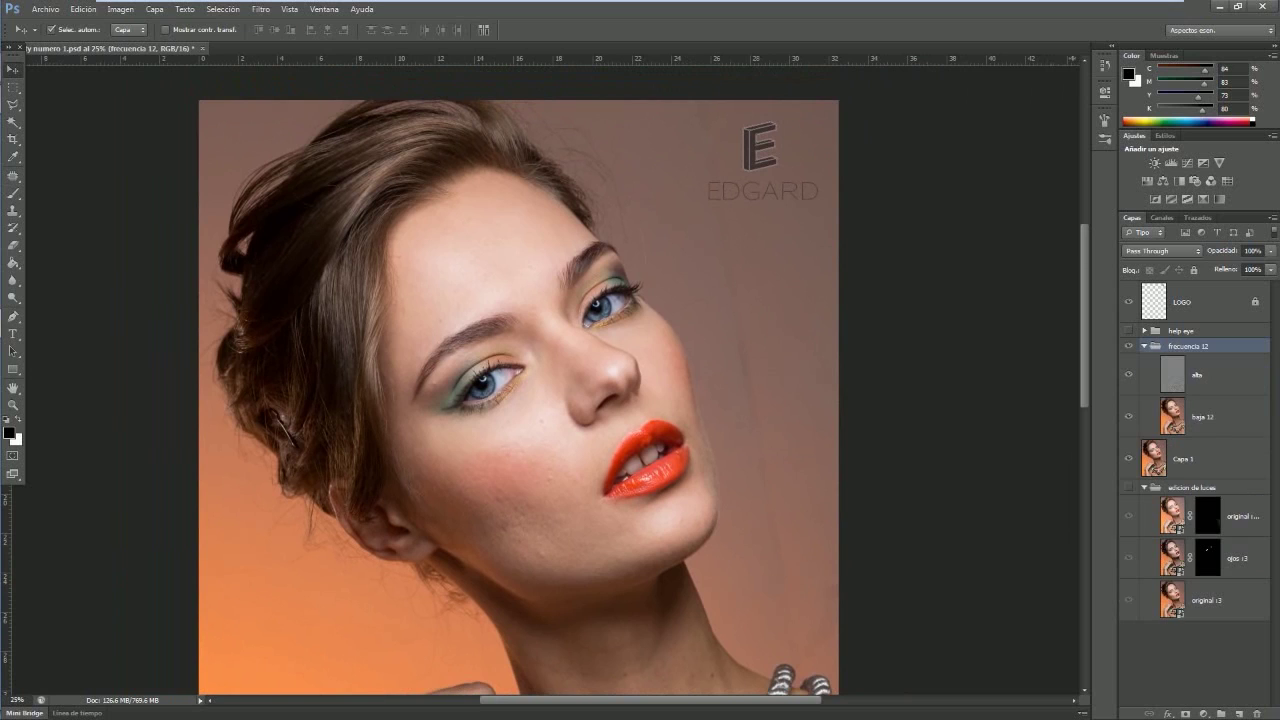
pyautogui.click(1129, 458)
pyautogui.click(1210, 416)
pyautogui.keyDown('shift'); pyautogui.click(1210, 374); pyautogui.keyUp('shift')
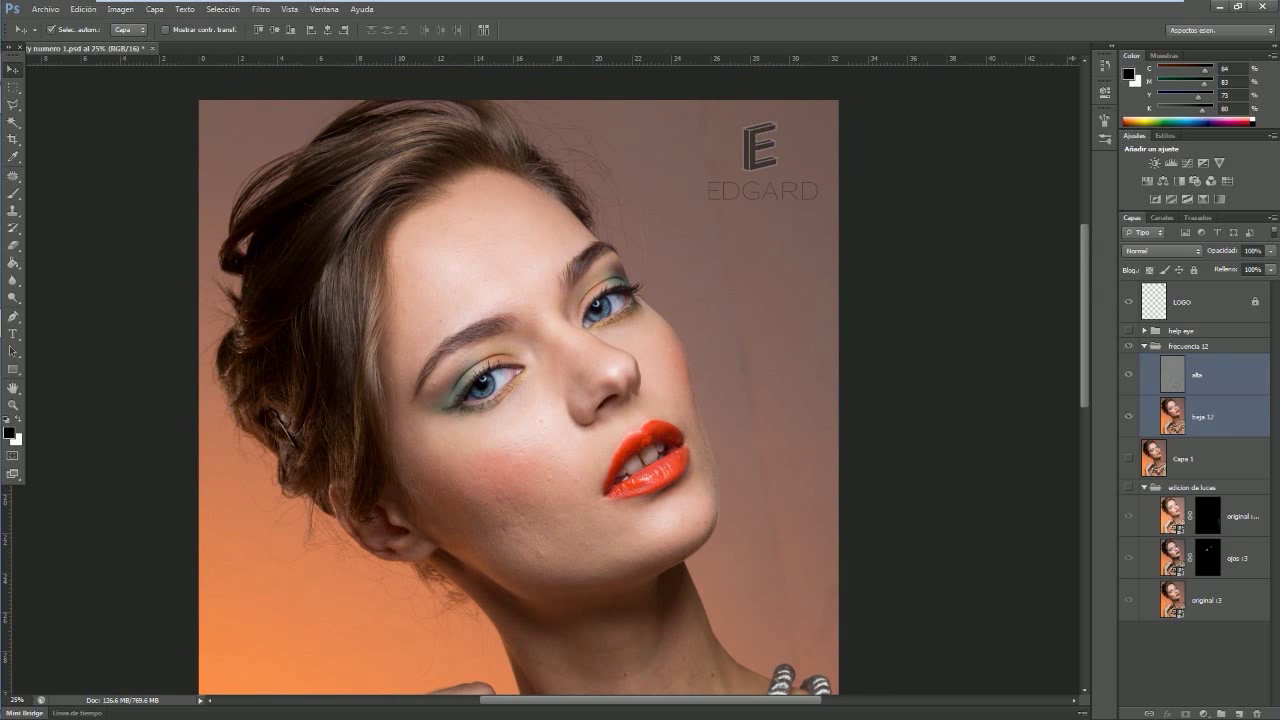
# Stamp the two frequency layers into one new layer named 'frecuencia', placed above the 'frecuencia 12' group
pyautogui.hotkey('ctrl', 'alt', 'shift', 'e')
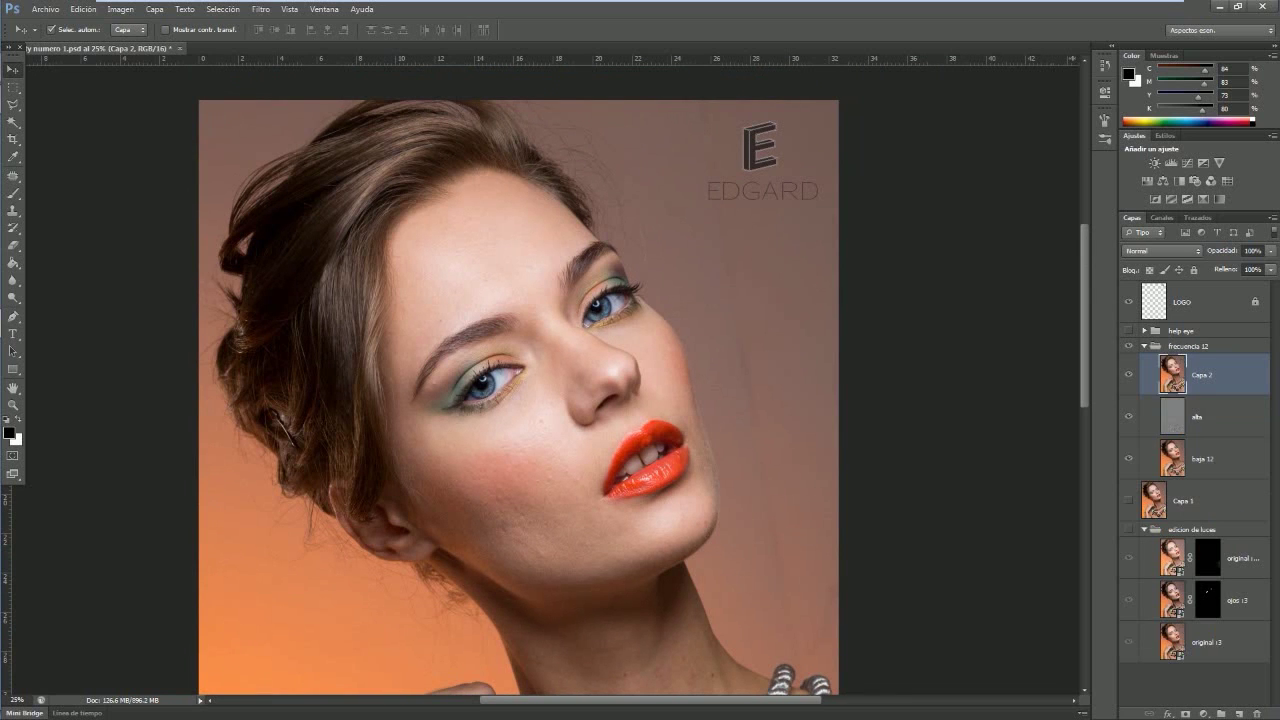
pyautogui.hotkey('ctrl', ']')
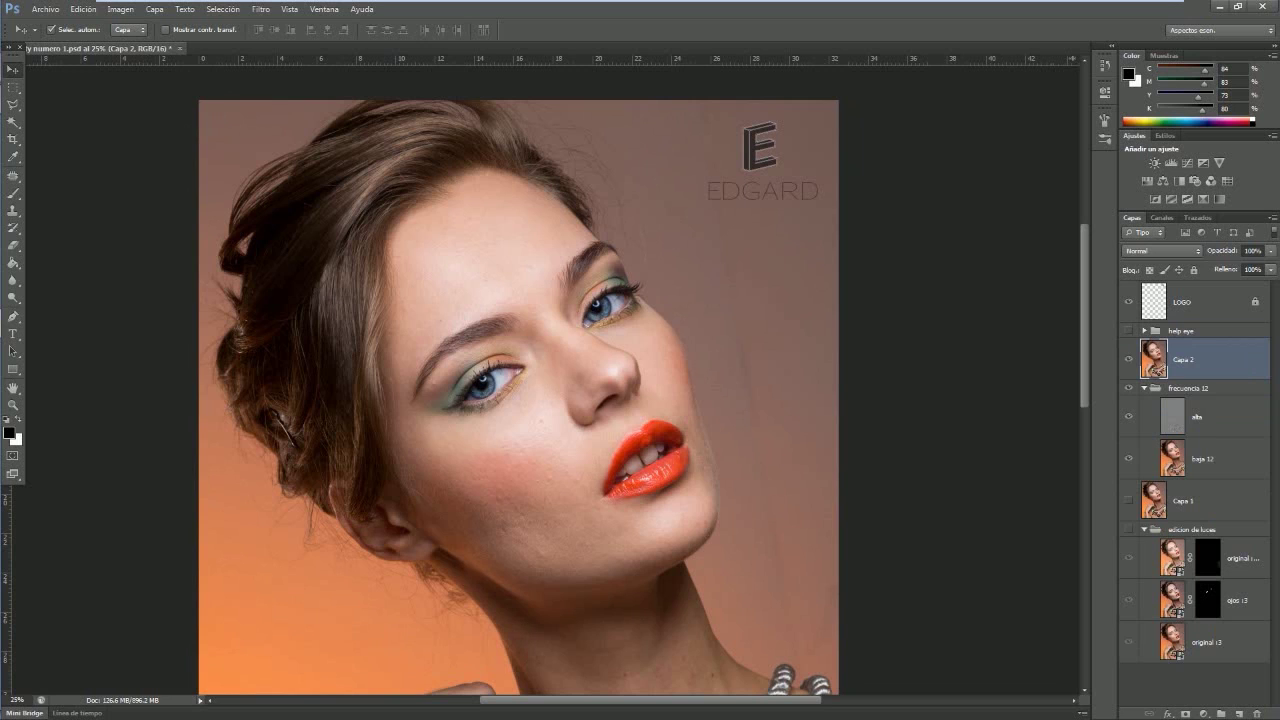
pyautogui.doubleClick(1184, 359)
pyautogui.write('frecuencia')
pyautogui.press('Return')
pyautogui.hotkey('ctrl', '-')
pyautogui.scroll(-3, 520, 400)
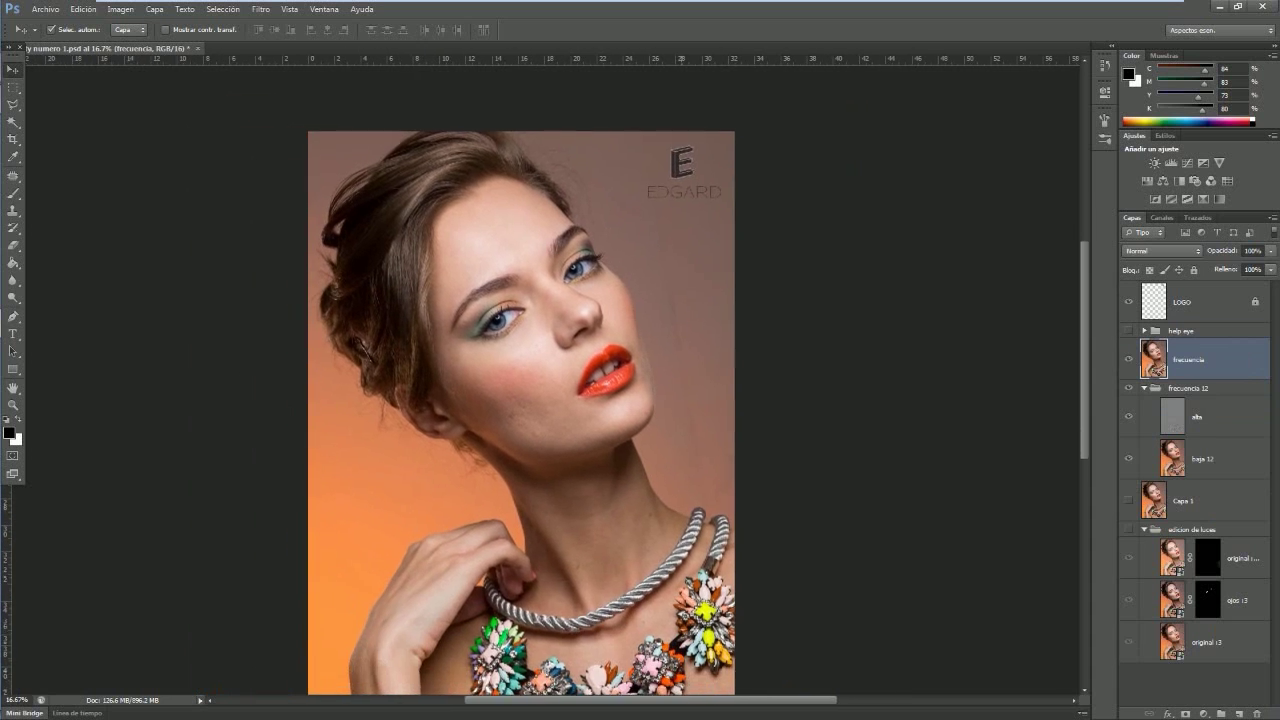